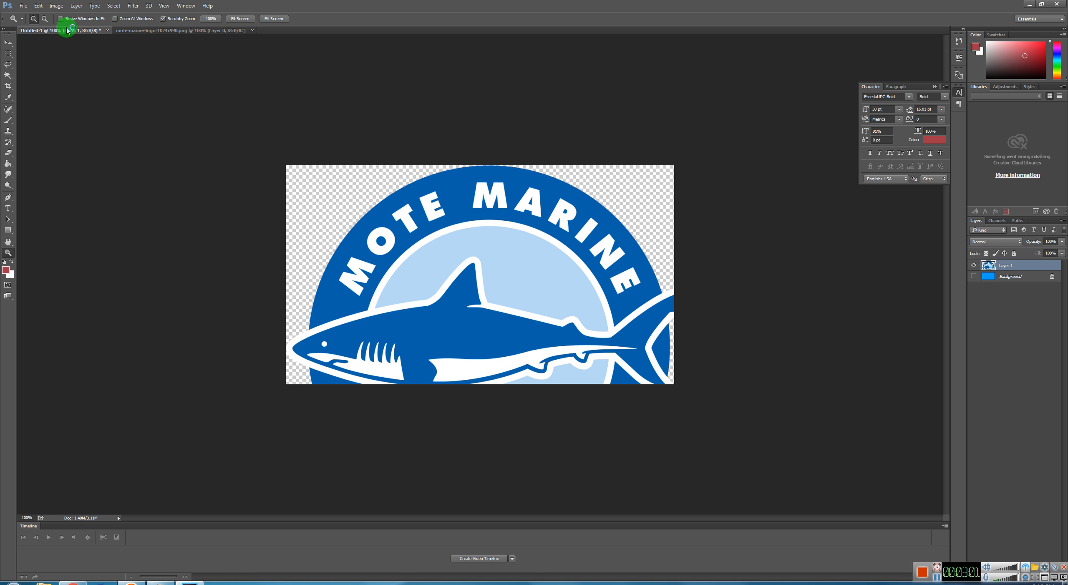
Step: Scale the logo layer to about 62% width and 59% height so it fits inside the canvas, and apply the transformation
{"action": "left_click", "coordinate": [37, 6]}
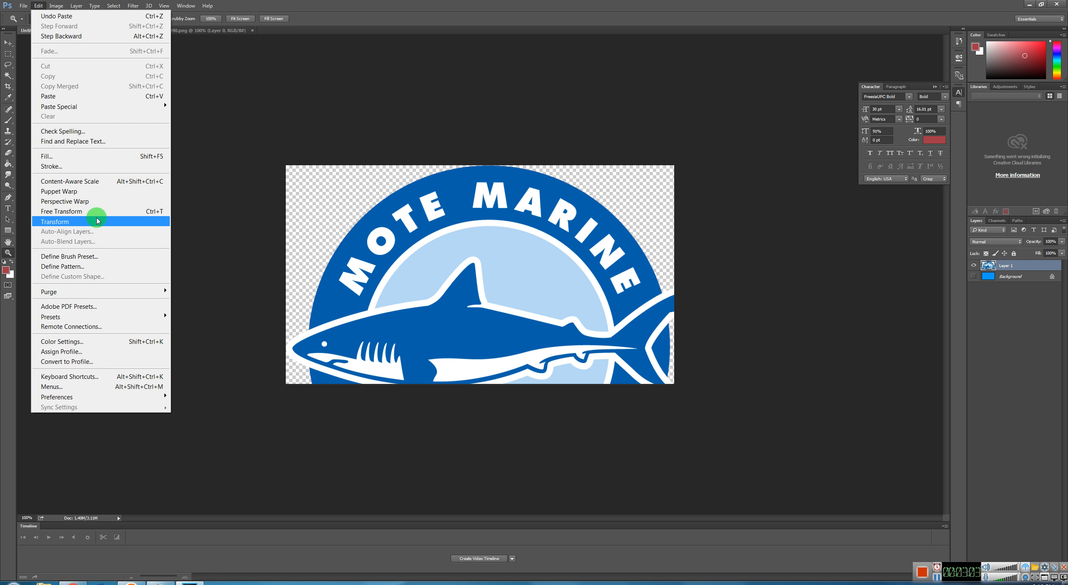
{"action": "mouse_move", "coordinate": [124, 220]}
{"action": "left_click", "coordinate": [207, 238]}
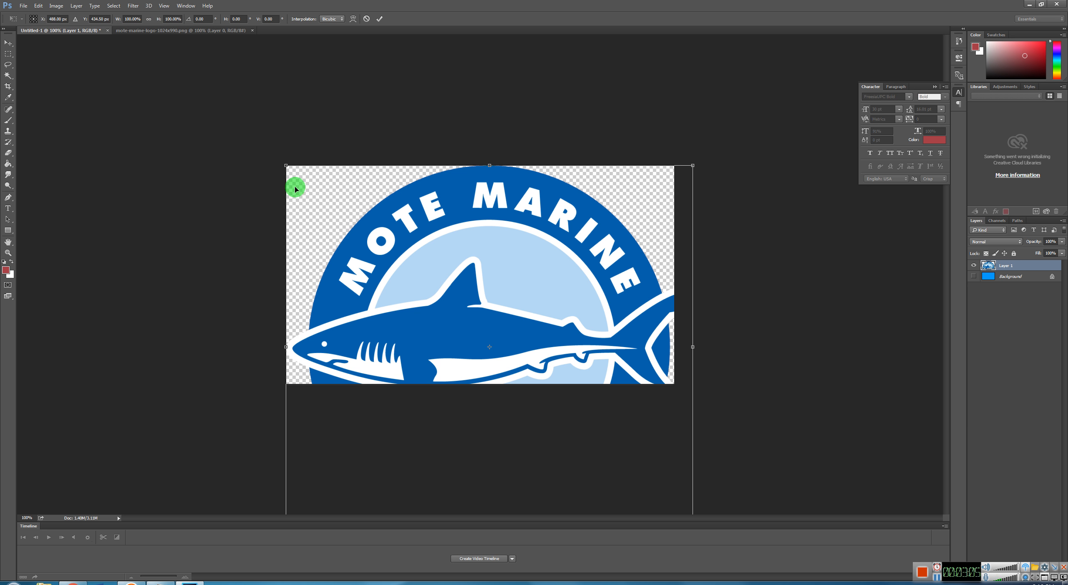
{"action": "left_click_drag", "start_coordinate": [286, 165], "coordinate": [441, 313]}
{"action": "left_click_drag", "start_coordinate": [531, 444], "coordinate": [441, 301]}
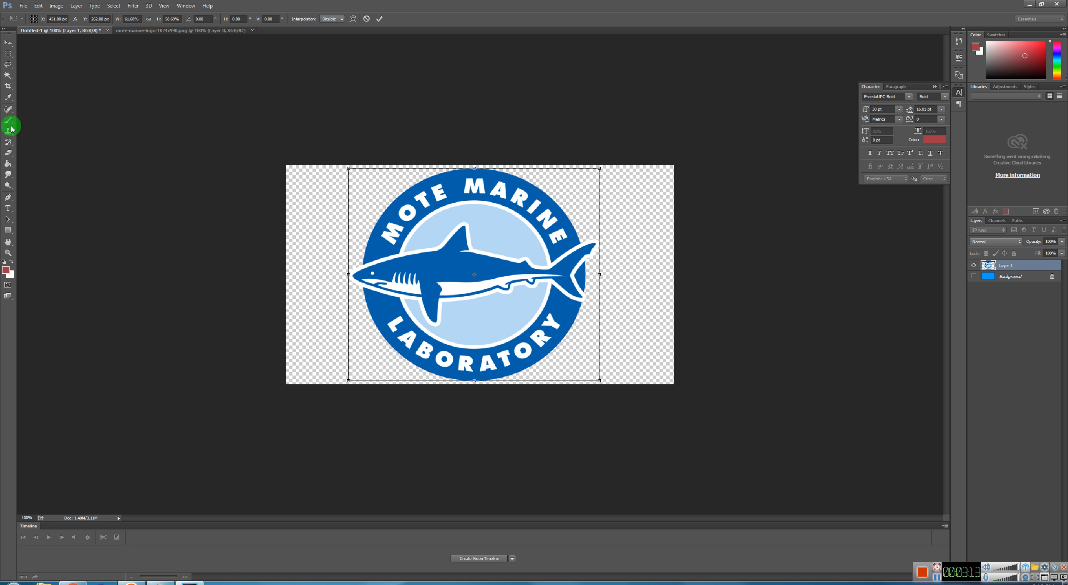
{"action": "left_click", "coordinate": [8, 54]}
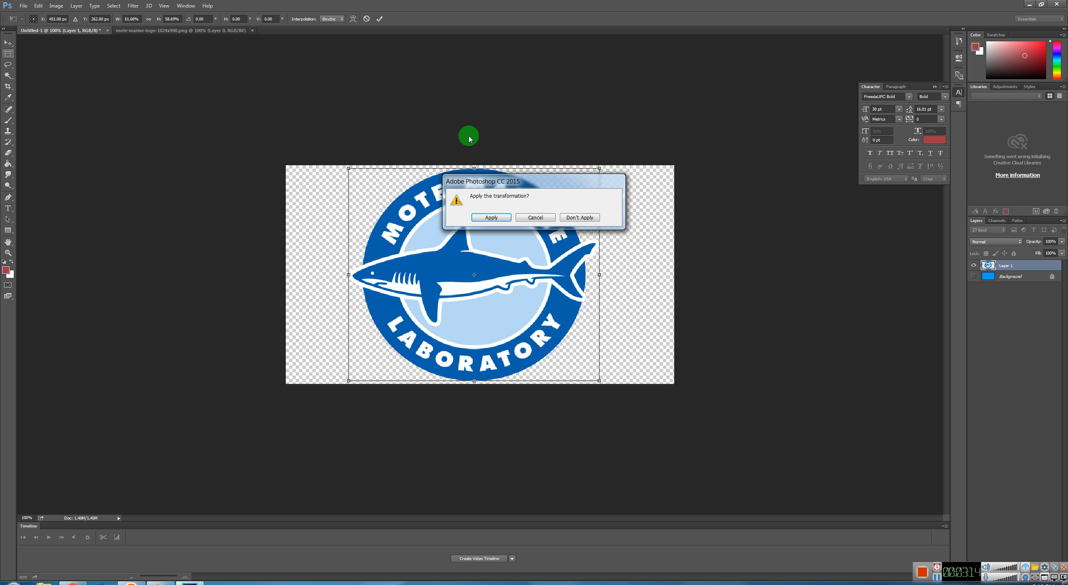
{"action": "left_click", "coordinate": [487, 219]}
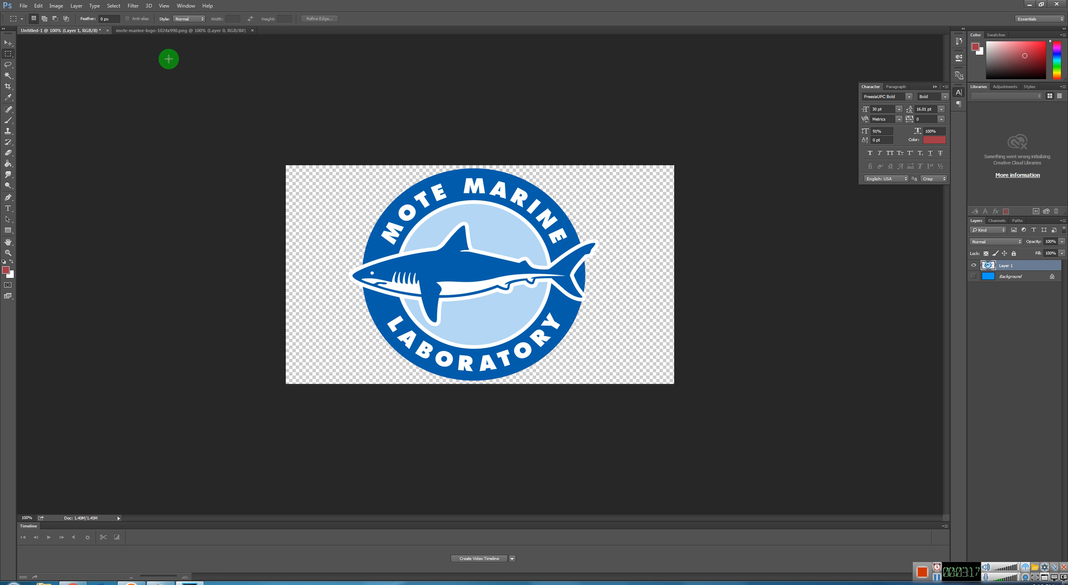
Step: Save the image as a JPEG named picture1 in the armalido content folder, with medium quality and the Baseline ("Standard") format
{"action": "left_click", "coordinate": [22, 6]}
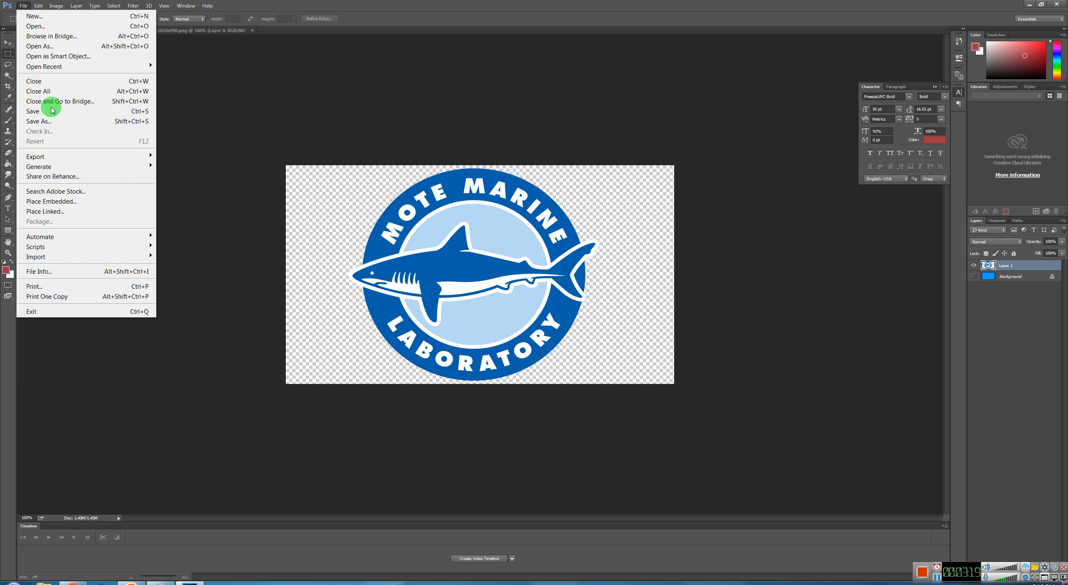
{"action": "left_click", "coordinate": [49, 121]}
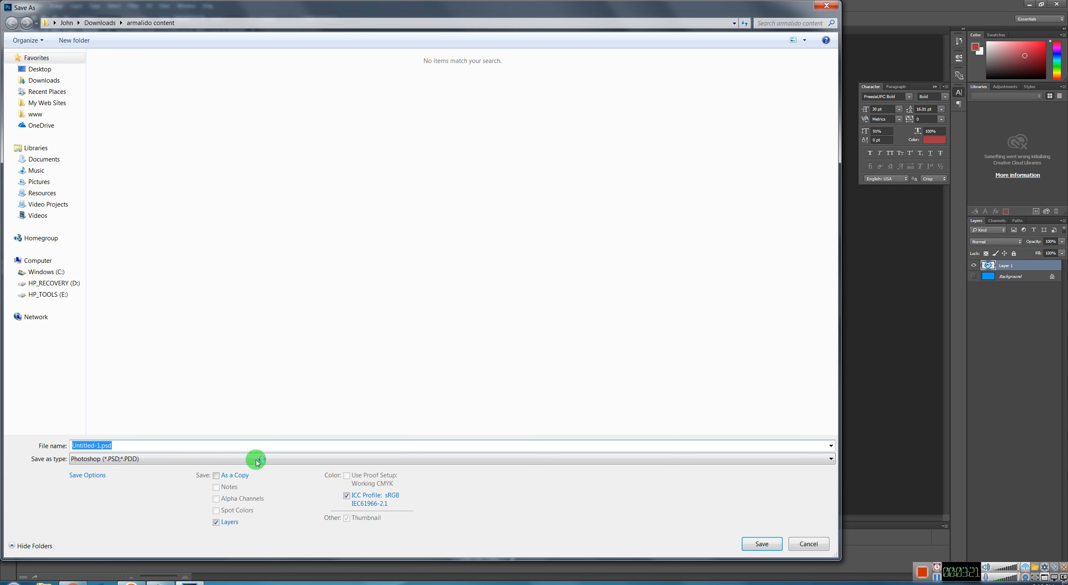
{"action": "left_click_drag", "start_coordinate": [95, 458], "coordinate": [95, 349]}
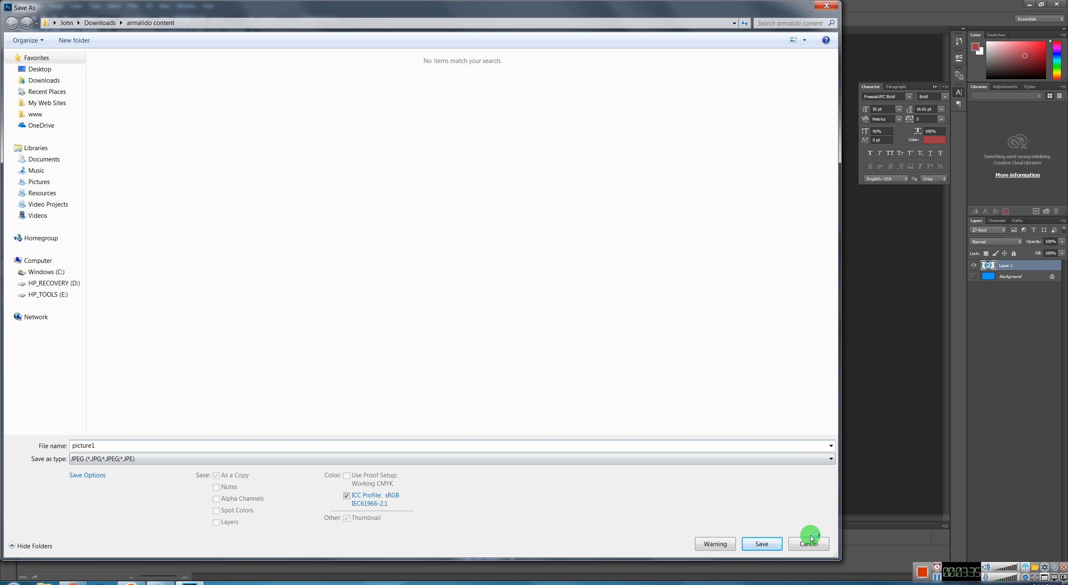
{"action": "left_click", "coordinate": [761, 543]}
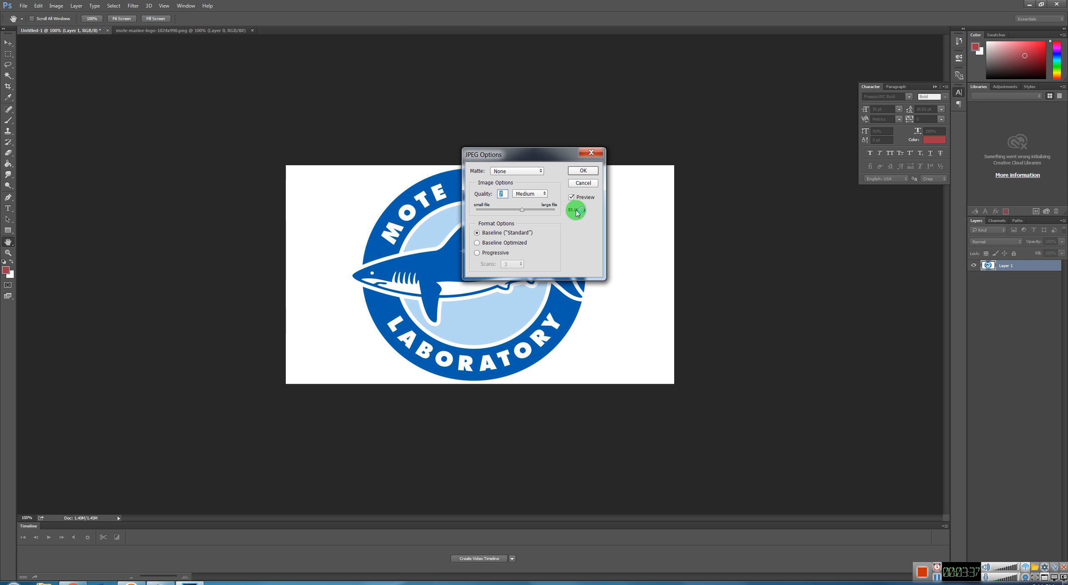
{"action": "left_click", "coordinate": [583, 171]}
{"action": "key", "text": "m"}
{"action": "left_click", "coordinate": [622, 332]}
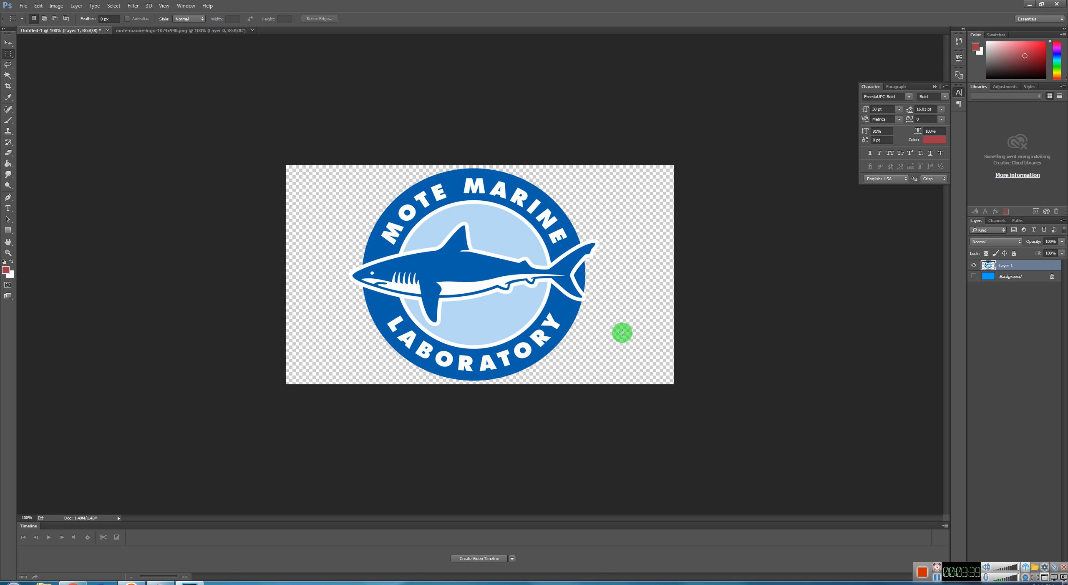
Step: Switch to the ArmaLido WordPress admin in Chrome and open the page for uploading new media
{"action": "left_click", "coordinate": [73, 583]}
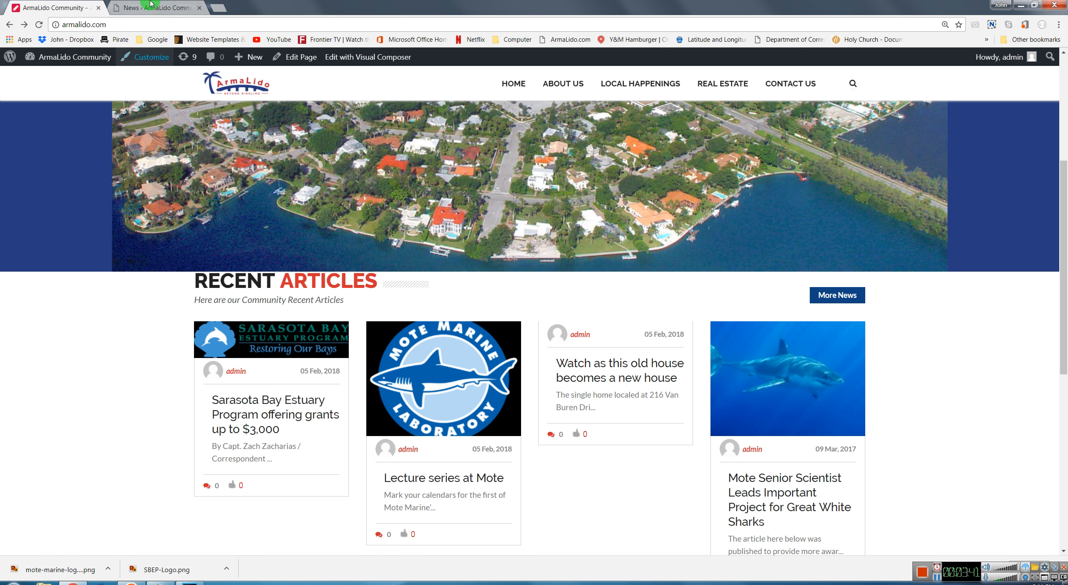
{"action": "left_click", "coordinate": [153, 8]}
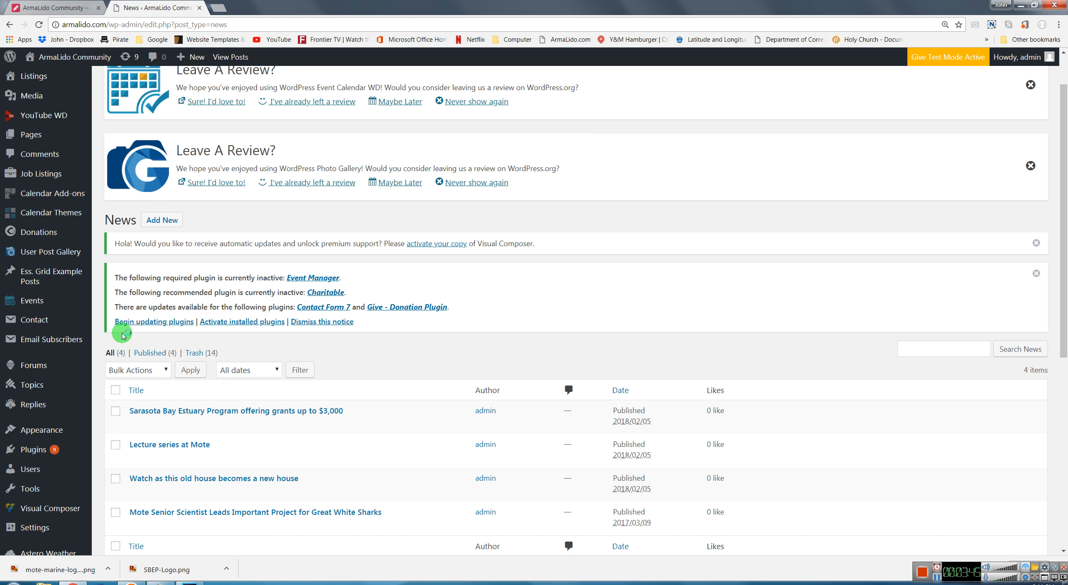
{"action": "mouse_move", "coordinate": [50, 498]}
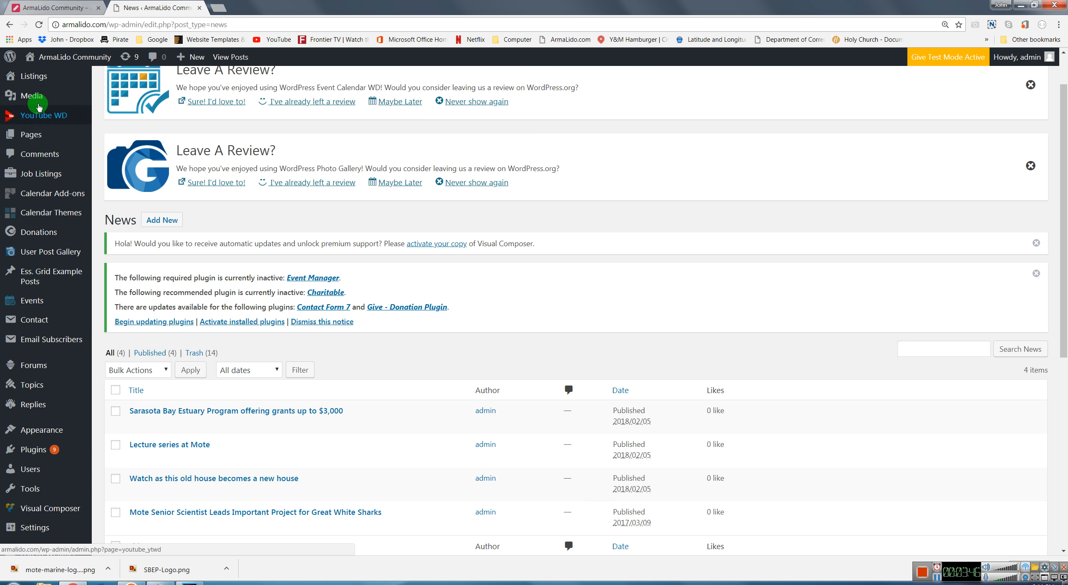
{"action": "mouse_move", "coordinate": [42, 95]}
{"action": "left_click", "coordinate": [115, 113]}
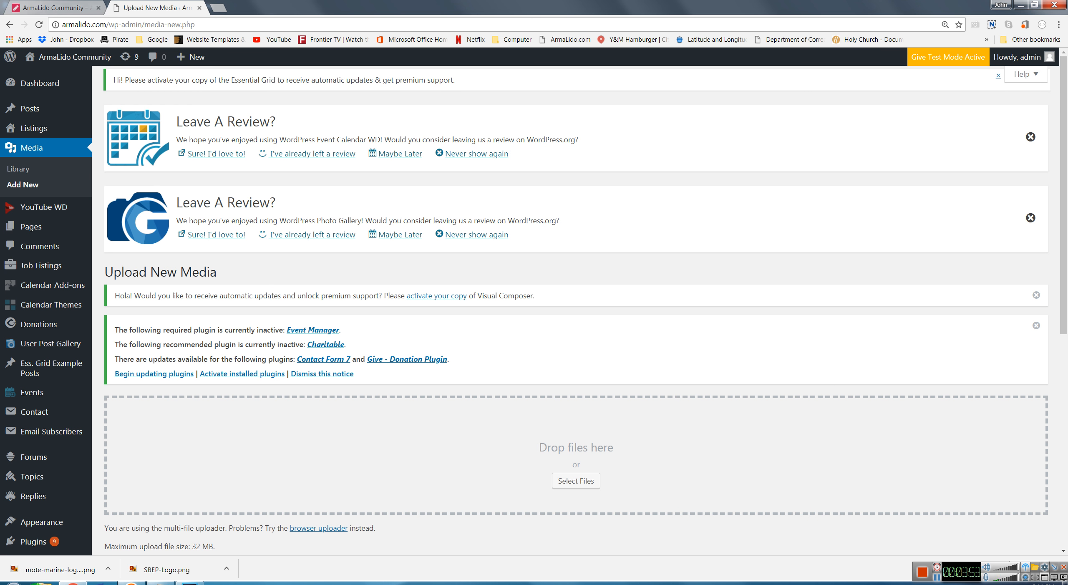
Step: Upload picture1.jpg from the armalido content folder in Downloads to the media library
{"action": "left_click", "coordinate": [44, 583]}
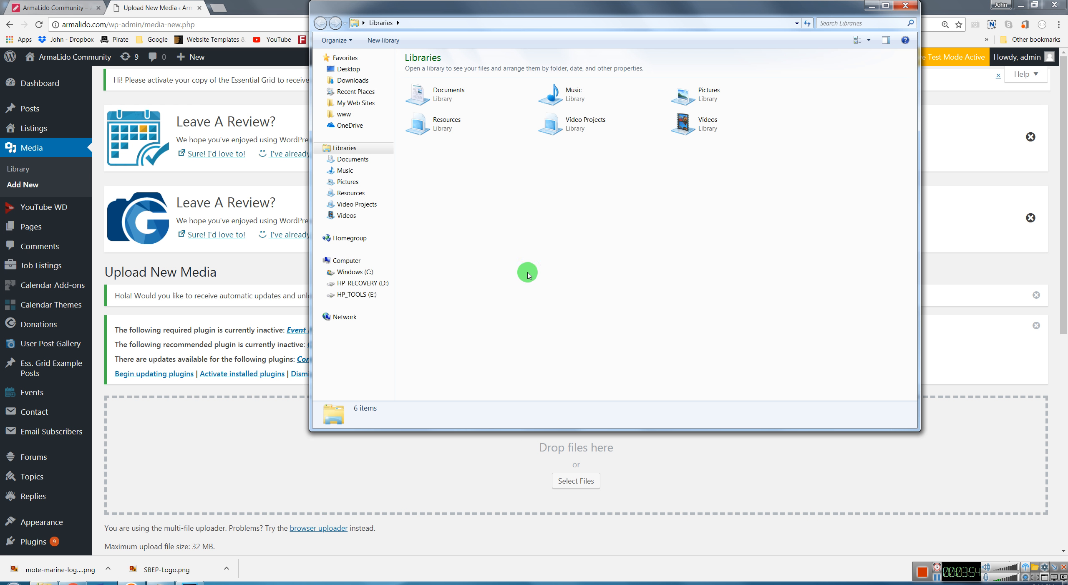
{"action": "left_click", "coordinate": [346, 81]}
{"action": "double_click", "coordinate": [425, 82]}
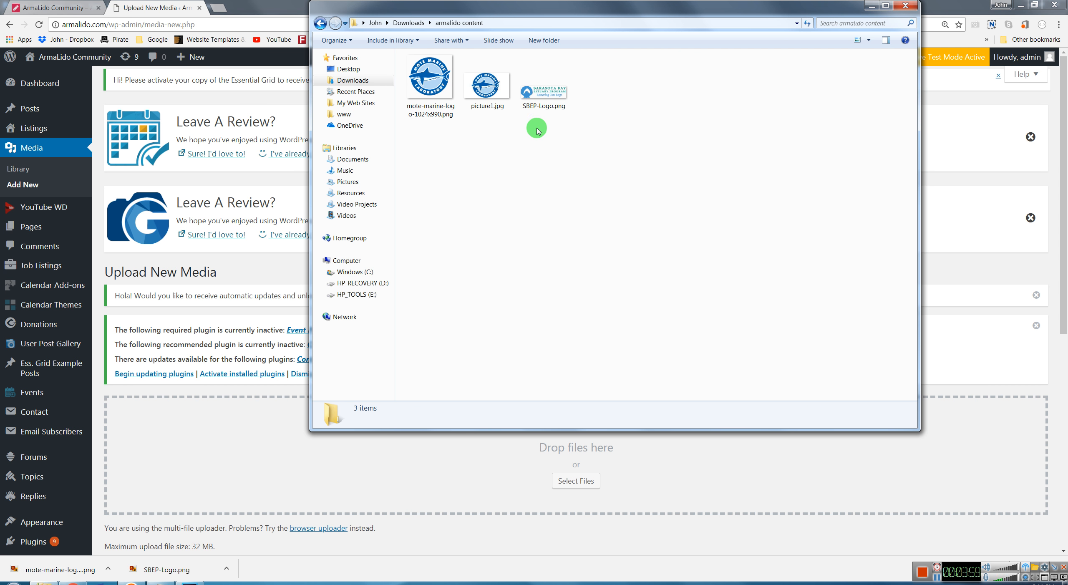
{"action": "left_click_drag", "start_coordinate": [484, 85], "coordinate": [220, 480]}
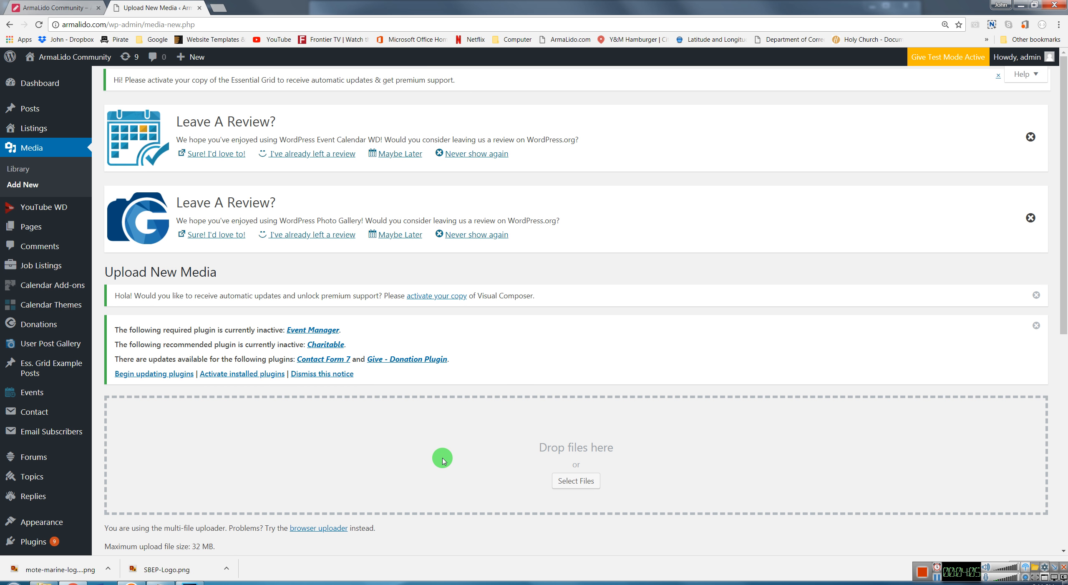
{"action": "scroll", "coordinate": [438, 455], "scroll_direction": "down", "scroll_amount": 1}
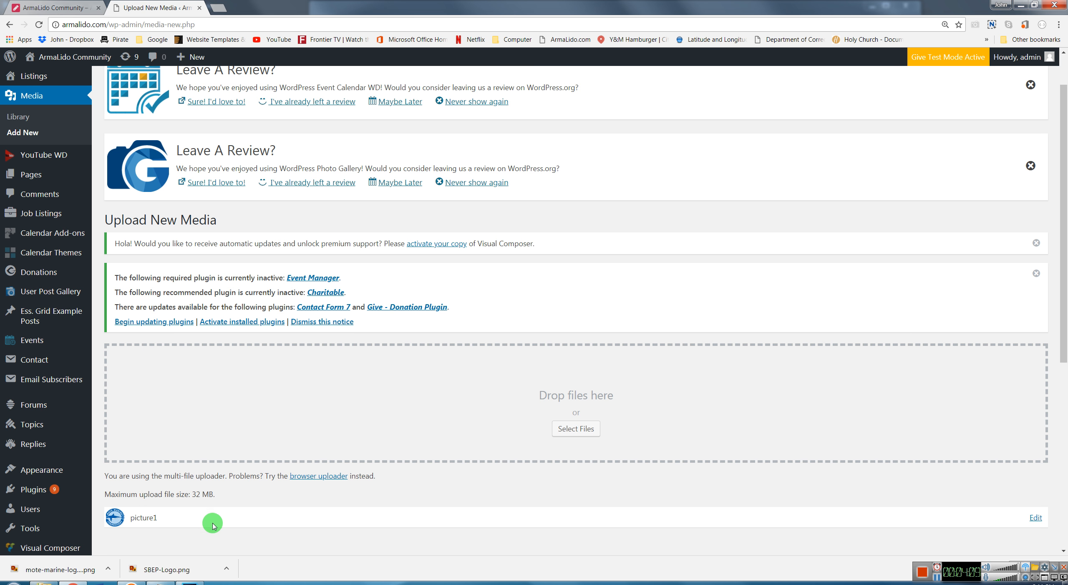
{"action": "scroll", "coordinate": [756, 381], "scroll_direction": "down", "scroll_amount": 3}
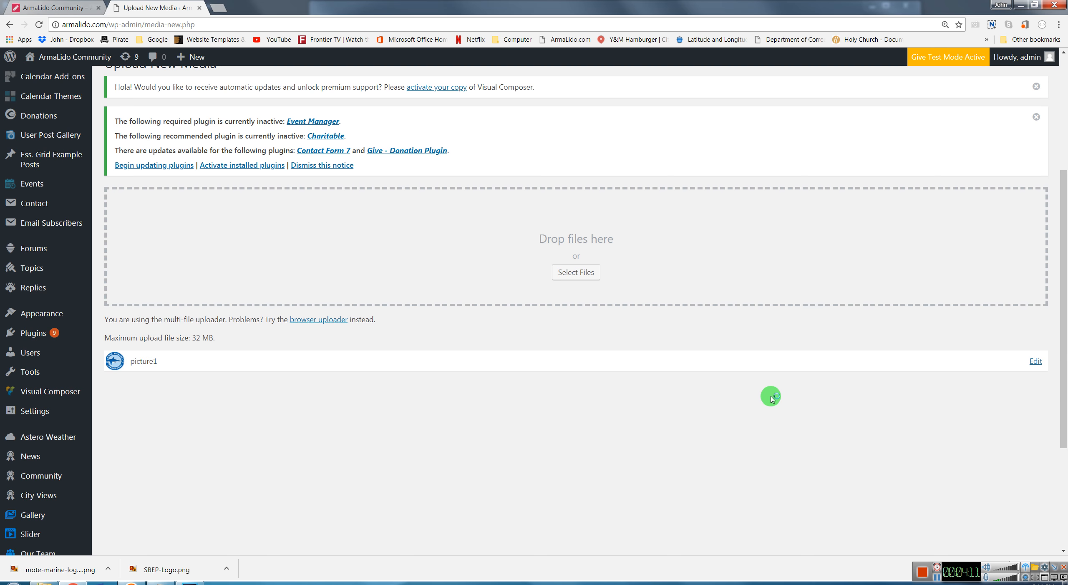
Step: Go to the site's News items and open the "Lecture series at Mote" article for editing
{"action": "scroll", "coordinate": [755, 411], "scroll_direction": "up", "scroll_amount": 1}
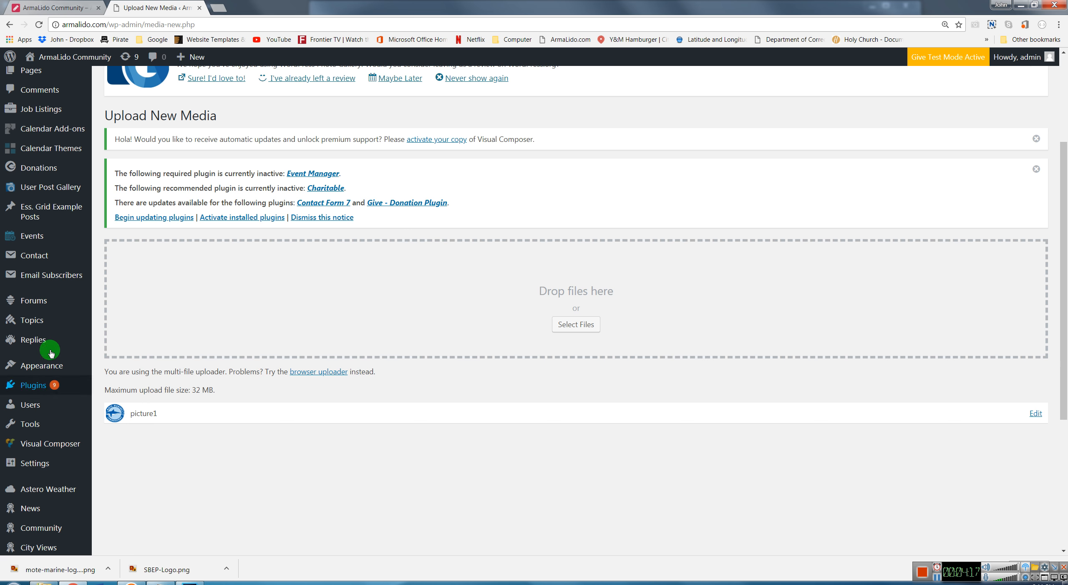
{"action": "mouse_move", "coordinate": [49, 518]}
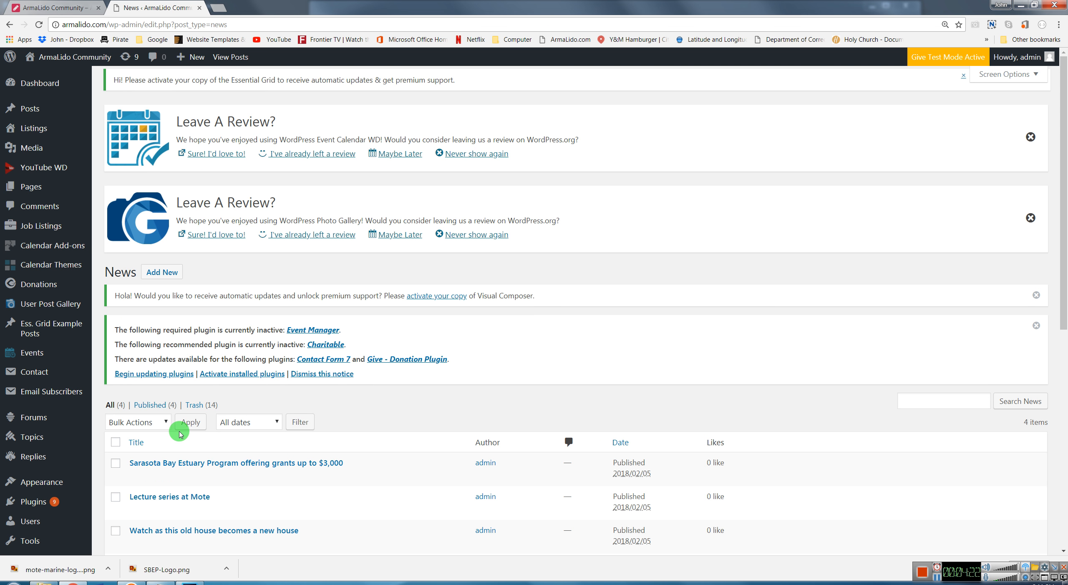
{"action": "left_click", "coordinate": [67, 6]}
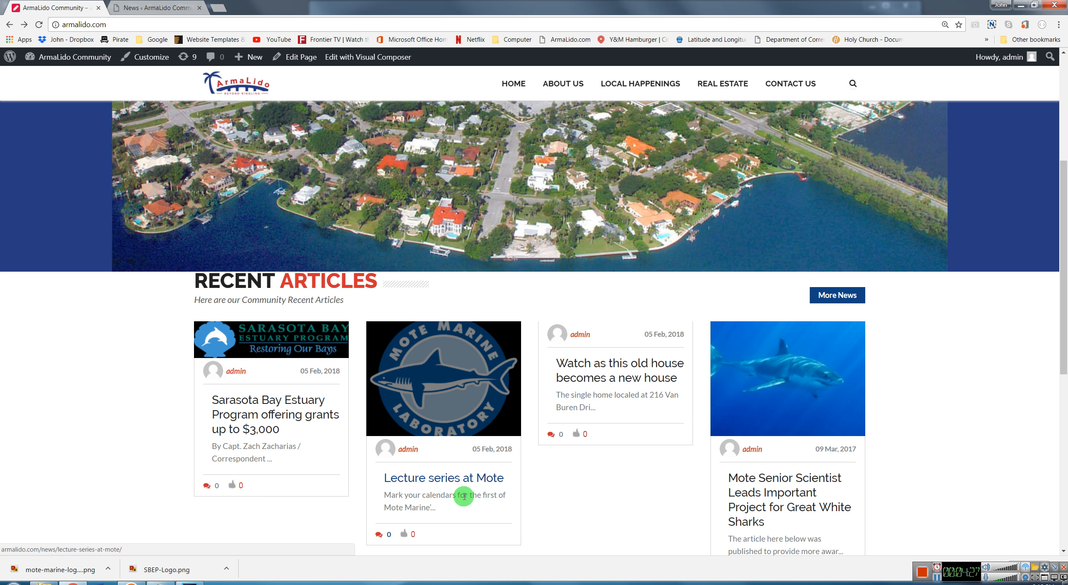
{"action": "left_click", "coordinate": [146, 6]}
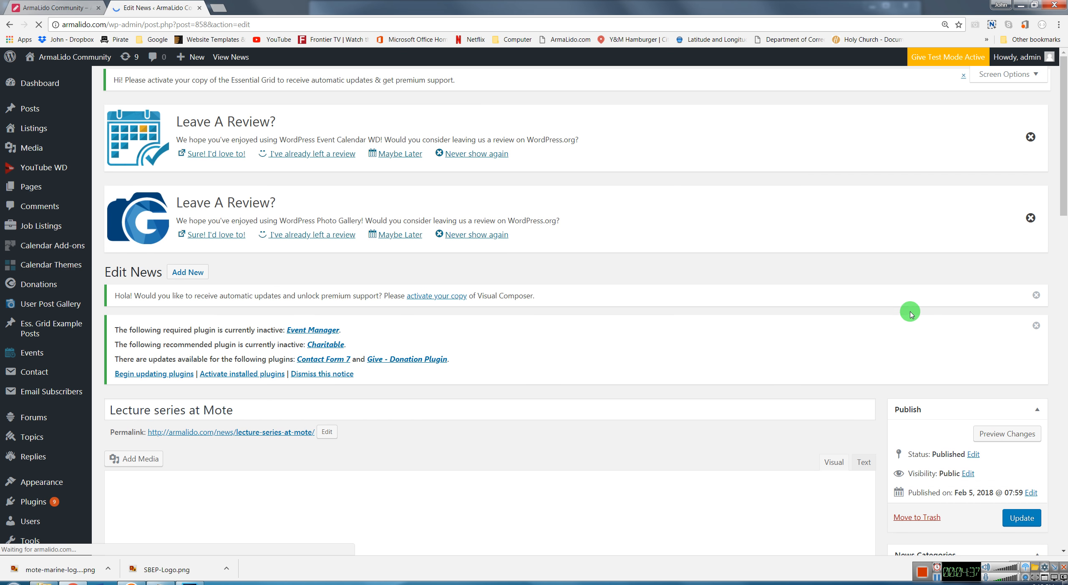
Step: Remove the article's current featured image and set picture1.jpg from the media library as the featured image
{"action": "left_click_drag", "start_coordinate": [1066, 184], "coordinate": [1066, 278]}
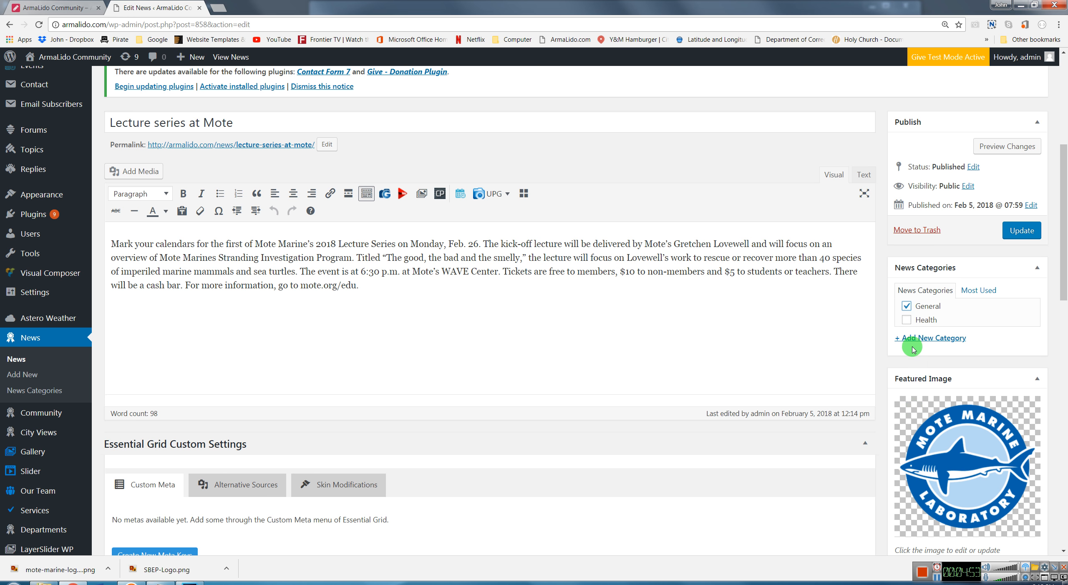
{"action": "left_click_drag", "start_coordinate": [1064, 287], "coordinate": [1064, 320]}
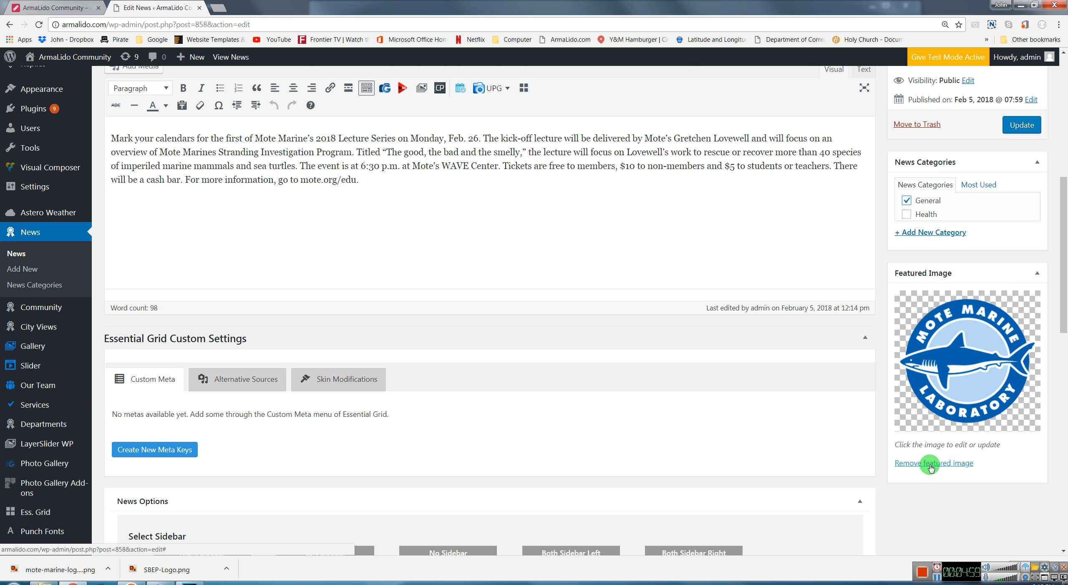
{"action": "left_click", "coordinate": [930, 464]}
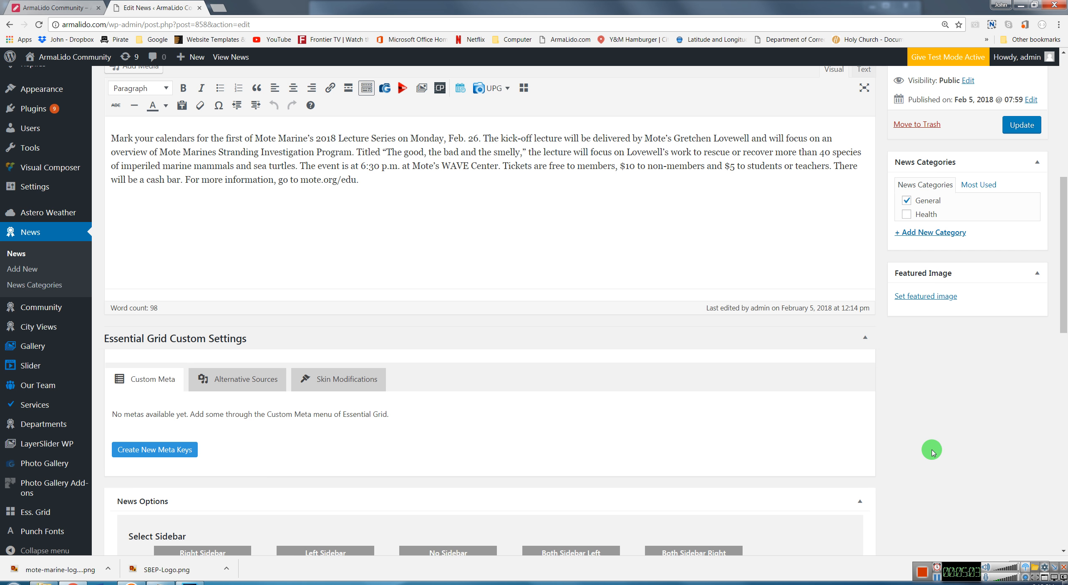
{"action": "left_click", "coordinate": [913, 298]}
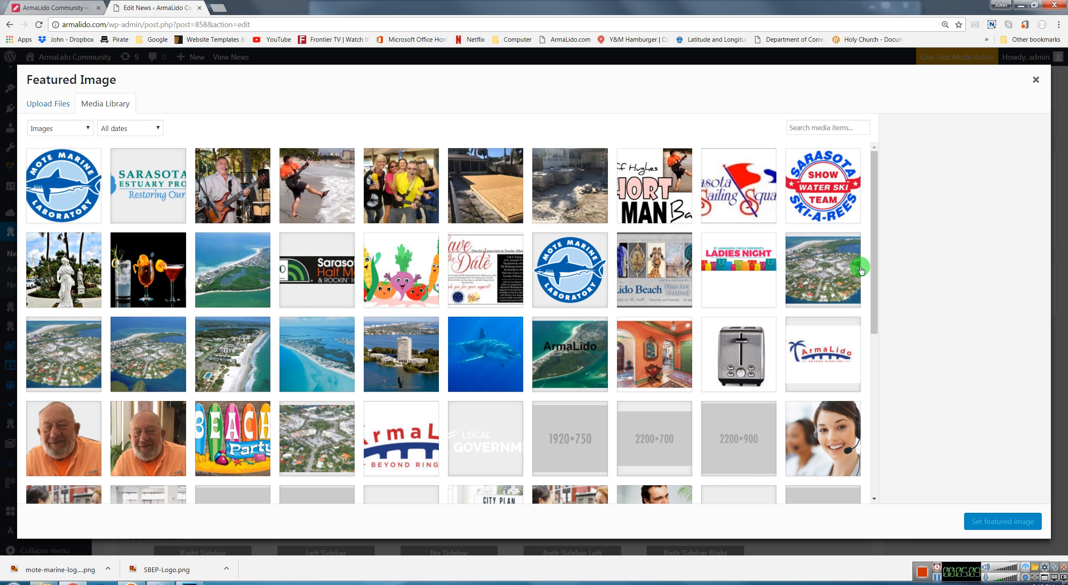
{"action": "left_click", "coordinate": [51, 182]}
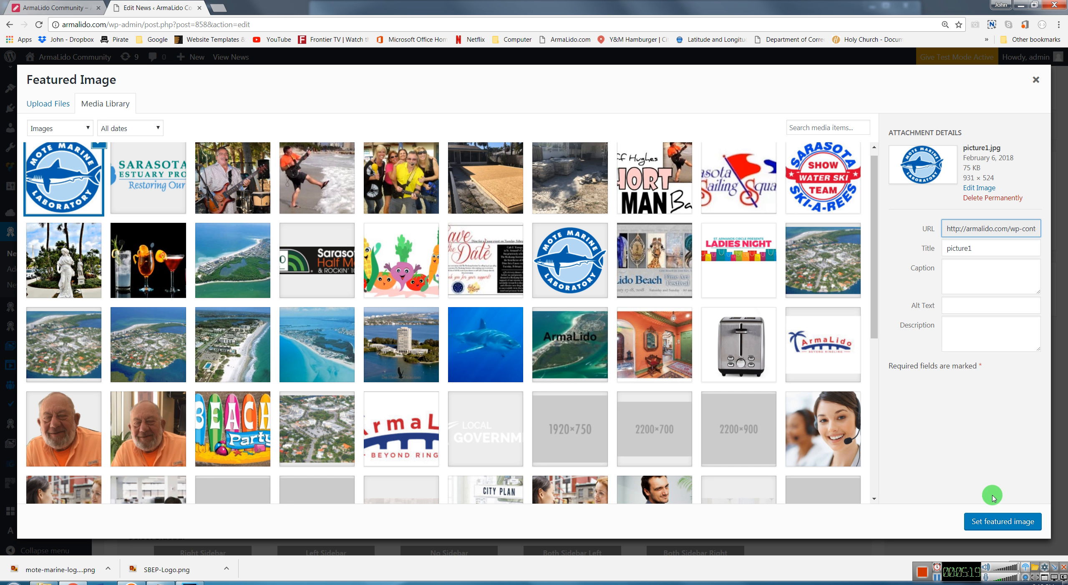
{"action": "left_click", "coordinate": [989, 524]}
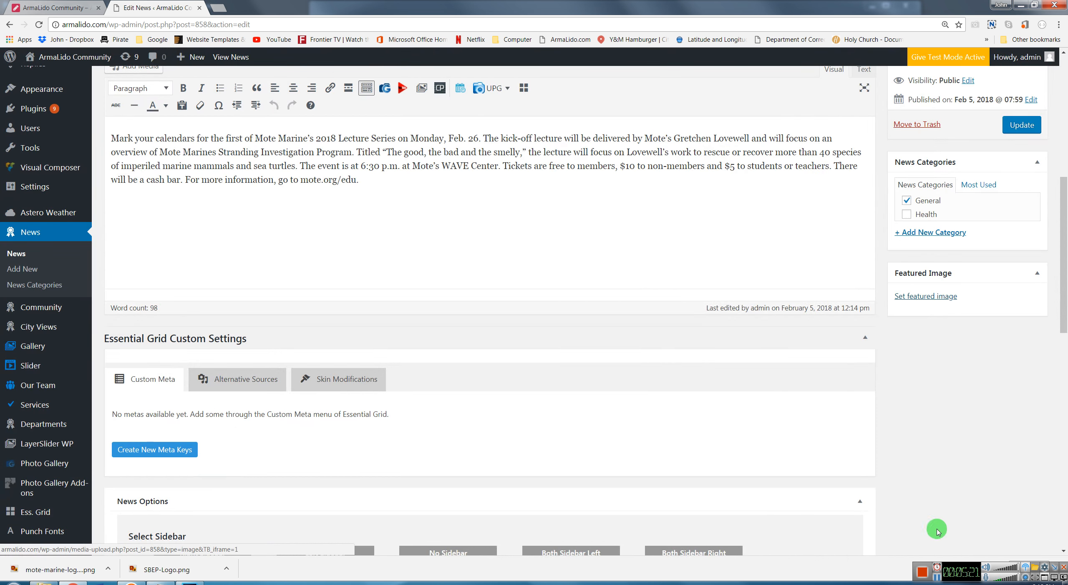
Step: Update the published "Lecture series at Mote" article to save its changes
{"action": "left_click_drag", "start_coordinate": [1063, 256], "coordinate": [1063, 520]}
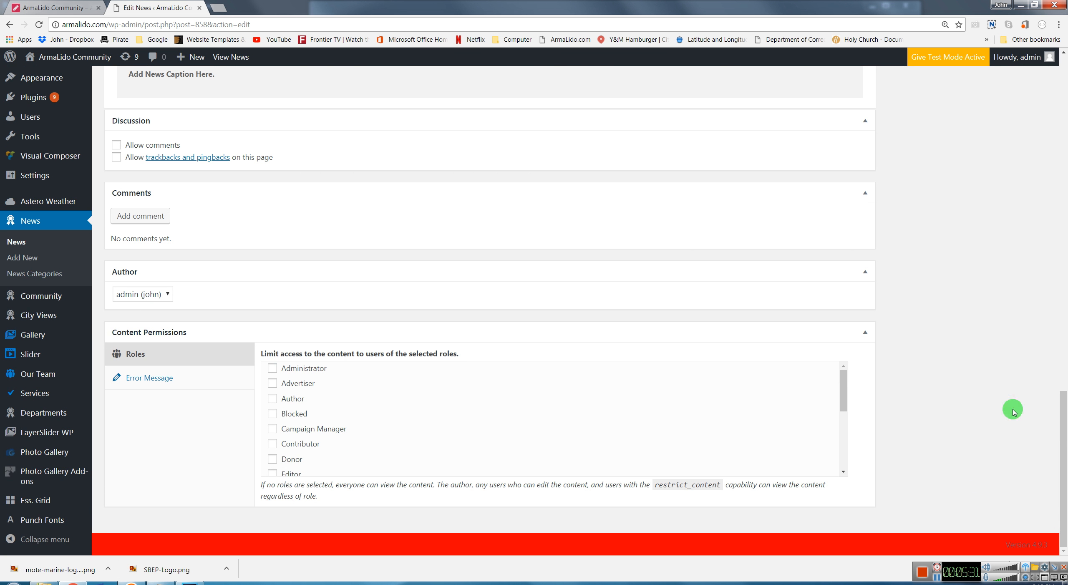
{"action": "scroll", "coordinate": [1047, 339], "scroll_direction": "up", "scroll_amount": 15}
{"action": "scroll", "coordinate": [1048, 339], "scroll_direction": "up", "scroll_amount": 3}
{"action": "left_click", "coordinate": [1032, 325]}
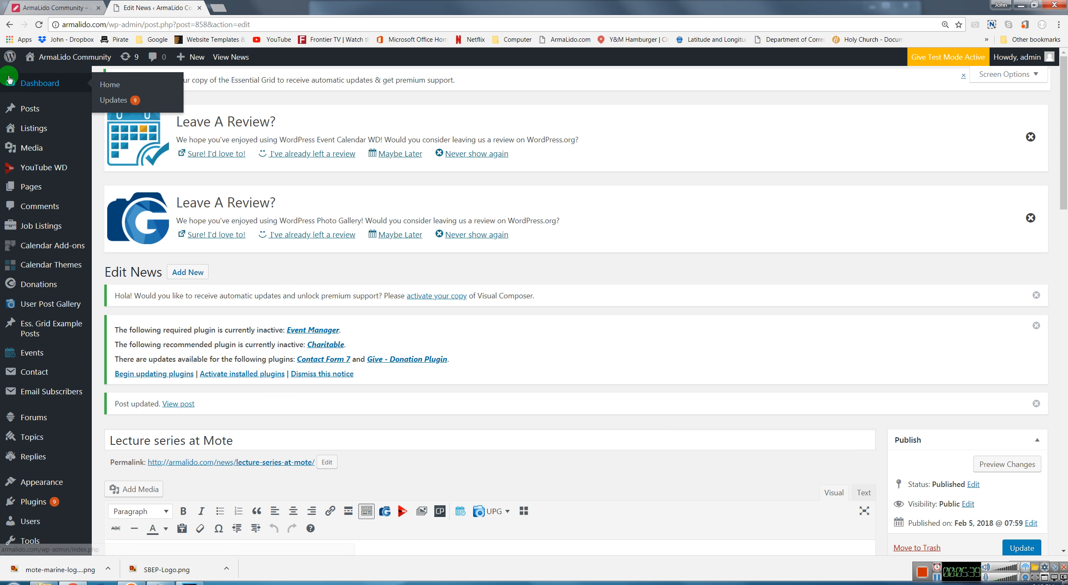
Step: Reload the ArmaLido home page and examine the "Lecture series at Mote" card and its full article page
{"action": "mouse_move", "coordinate": [63, 63]}
{"action": "right_click", "coordinate": [44, 79]}
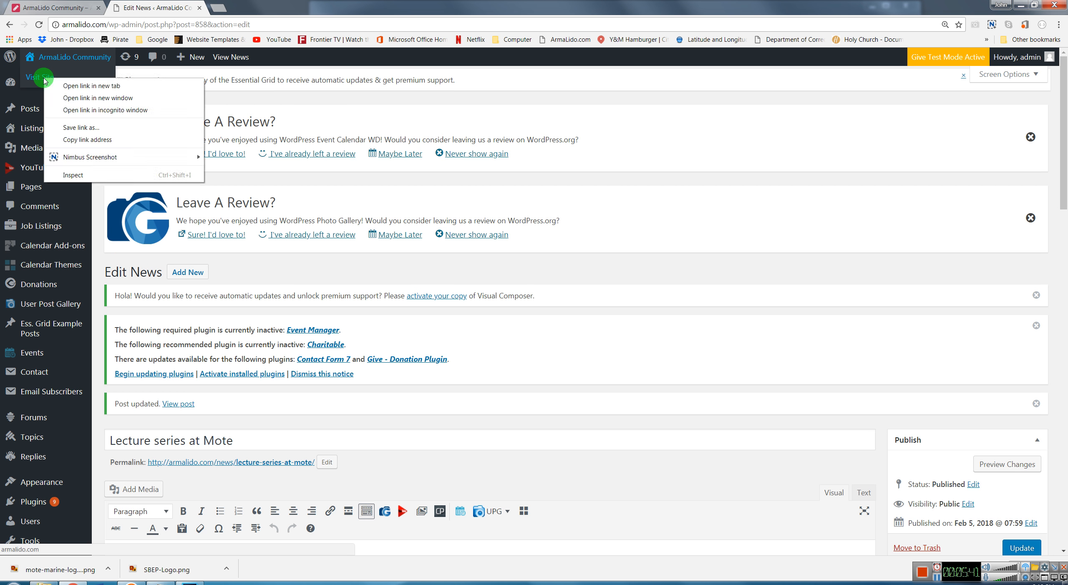
{"action": "left_click", "coordinate": [56, 4]}
{"action": "left_click", "coordinate": [75, 25]}
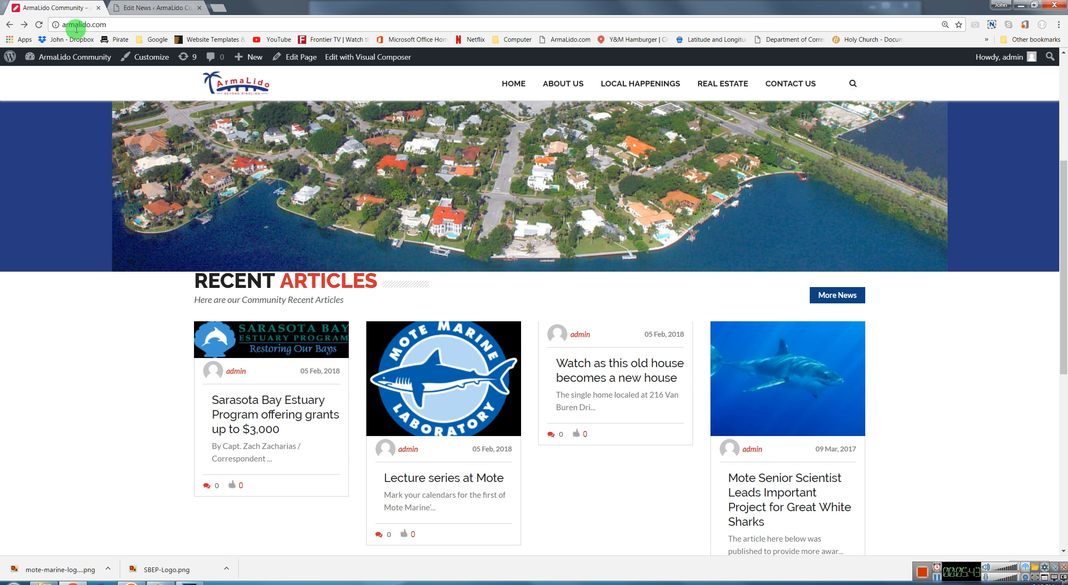
{"action": "left_click", "coordinate": [40, 25]}
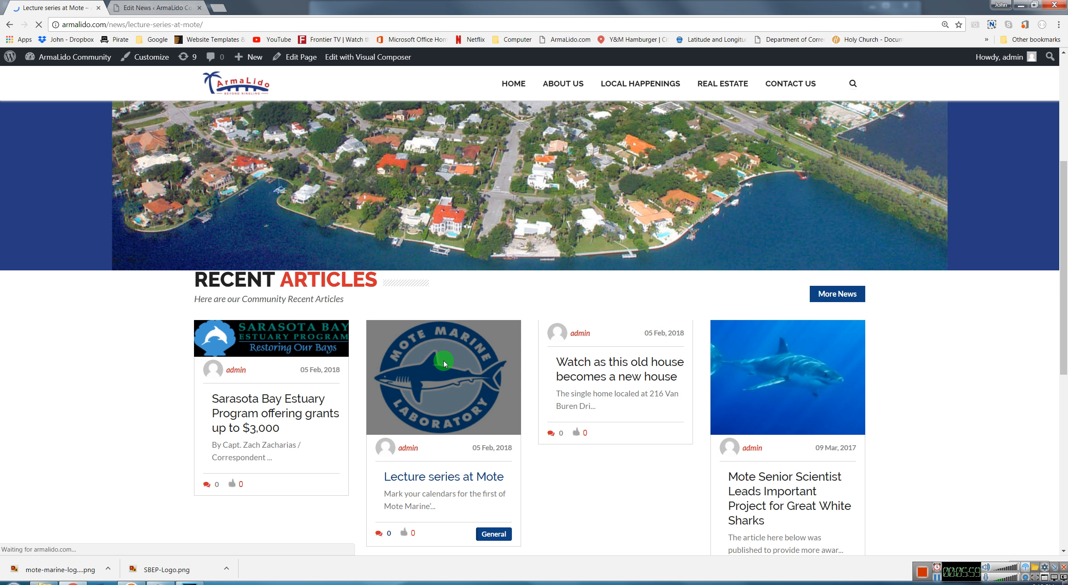
{"action": "scroll", "coordinate": [502, 386], "scroll_direction": "down", "scroll_amount": 5}
{"action": "scroll", "coordinate": [502, 386], "scroll_direction": "down", "scroll_amount": 3}
{"action": "scroll", "coordinate": [436, 383], "scroll_direction": "down", "scroll_amount": 4}
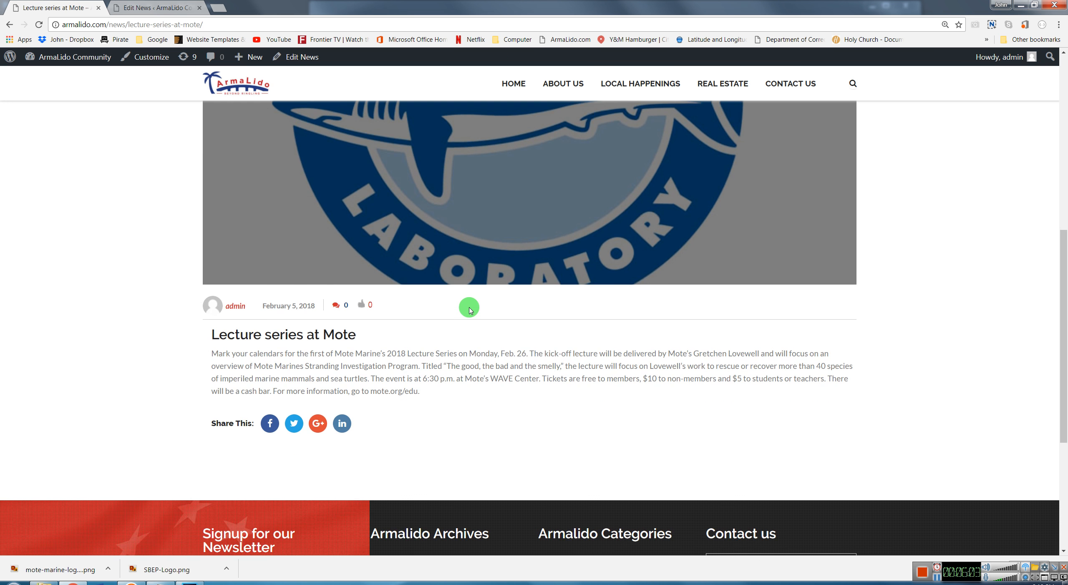
Step: Reload the "Lecture series at Mote" article page, examine its featured image and text, and return to the home page's Recent Articles
{"action": "scroll", "coordinate": [460, 297], "scroll_direction": "up", "scroll_amount": 12}
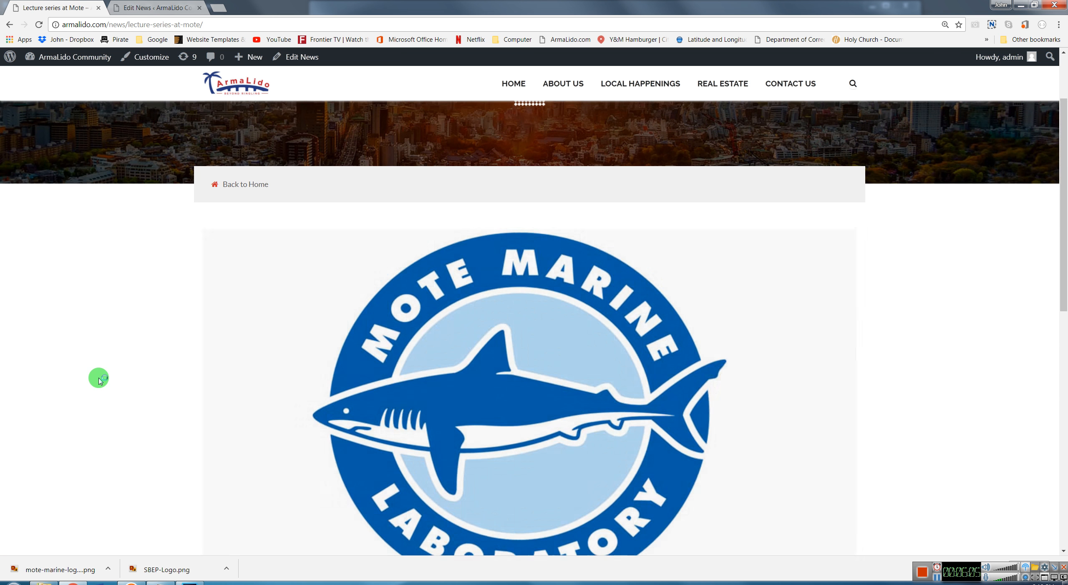
{"action": "scroll", "coordinate": [89, 333], "scroll_direction": "down", "scroll_amount": 1}
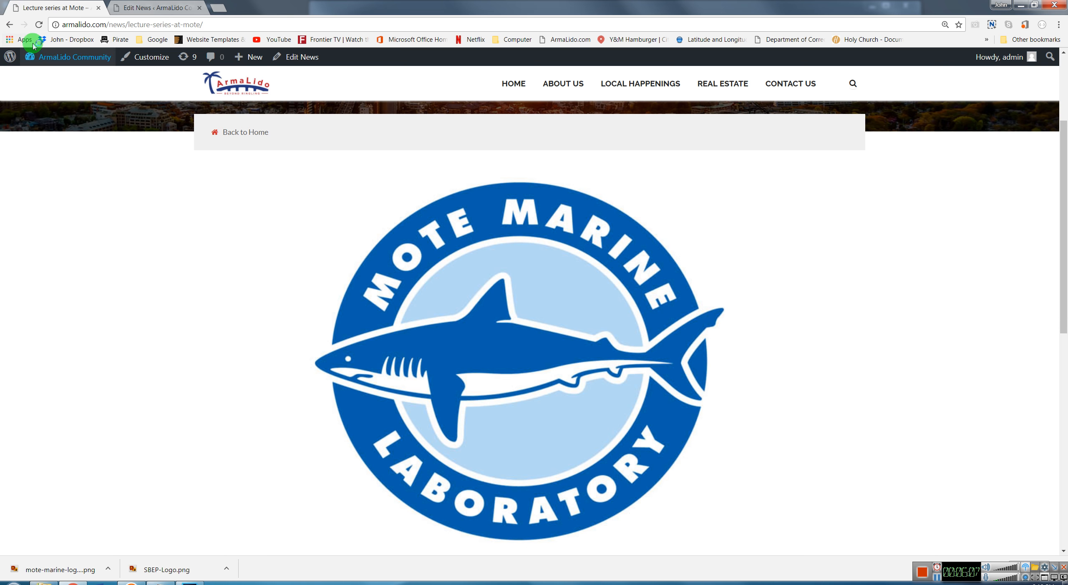
{"action": "left_click", "coordinate": [39, 27]}
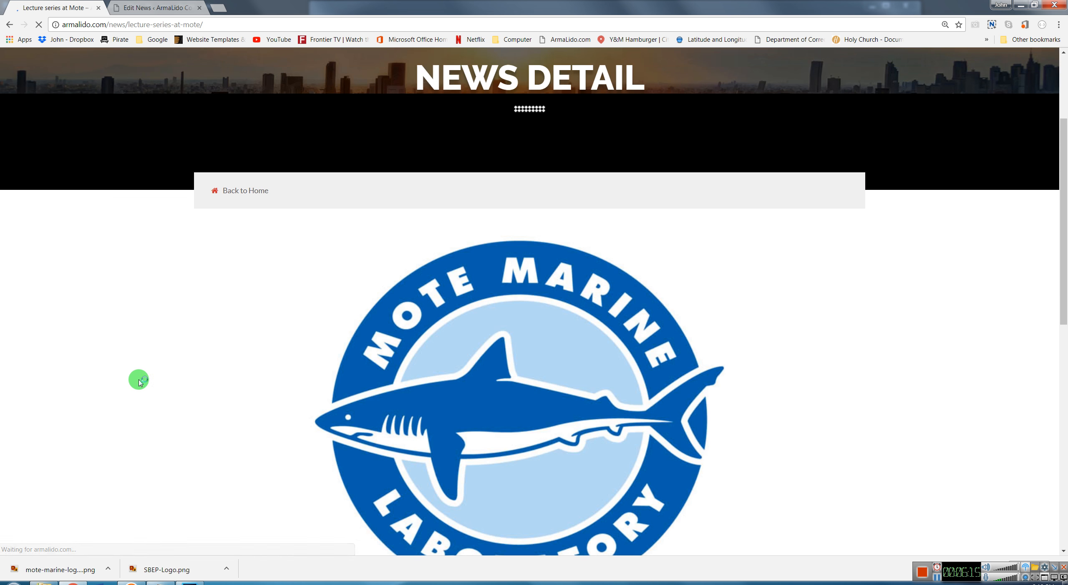
{"action": "scroll", "coordinate": [179, 375], "scroll_direction": "down", "scroll_amount": 3}
{"action": "scroll", "coordinate": [119, 415], "scroll_direction": "down", "scroll_amount": 1}
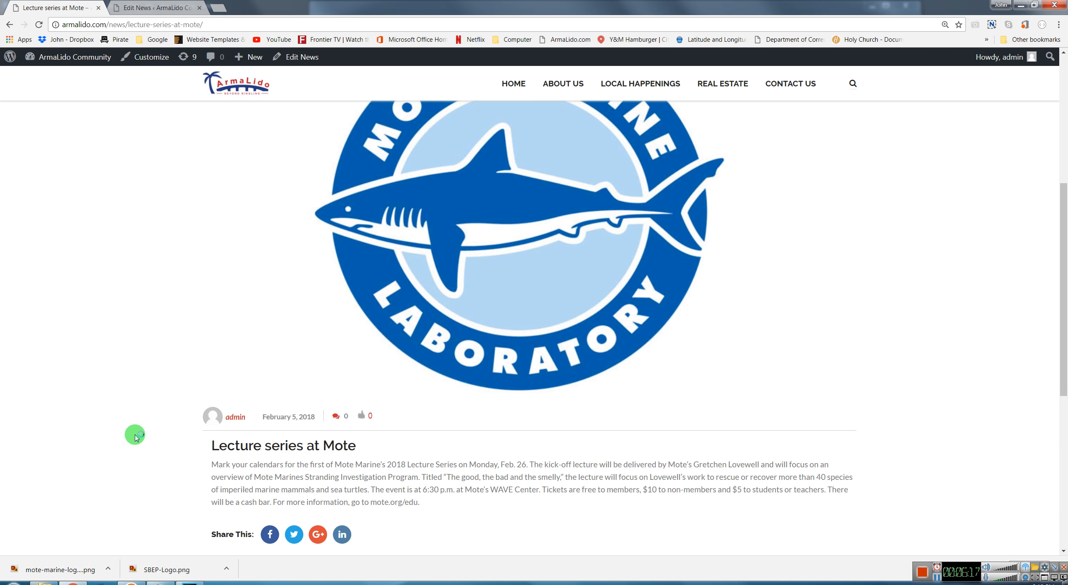
{"action": "scroll", "coordinate": [310, 381], "scroll_direction": "down", "scroll_amount": 5}
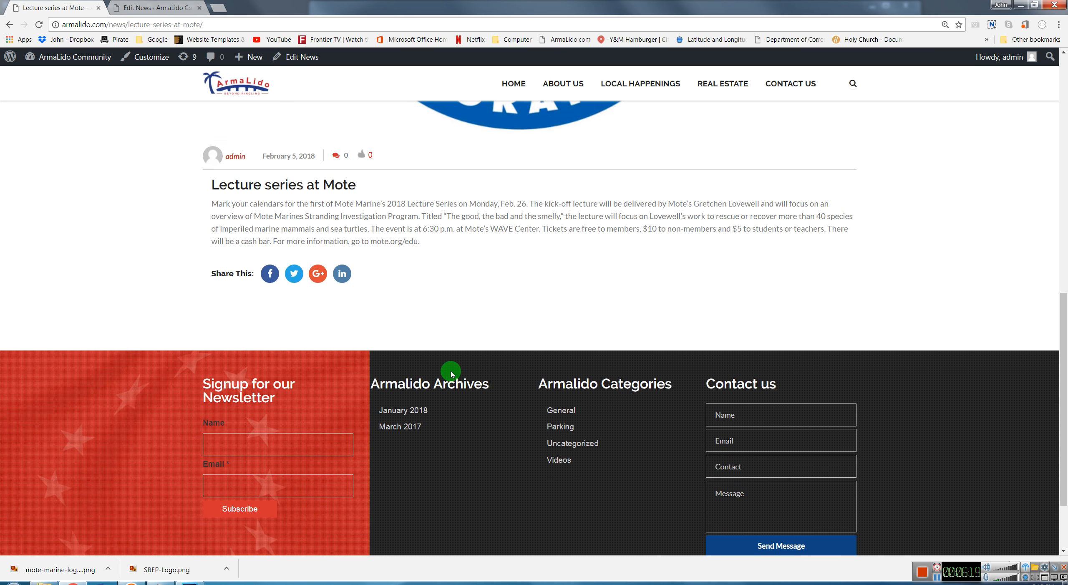
{"action": "scroll", "coordinate": [452, 372], "scroll_direction": "up", "scroll_amount": 4}
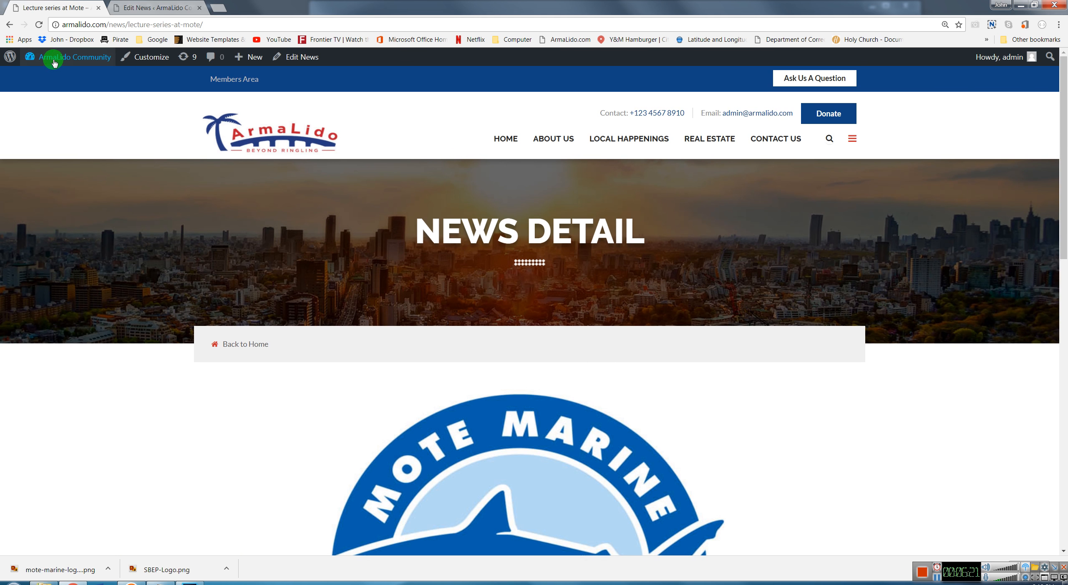
{"action": "mouse_move", "coordinate": [53, 62]}
{"action": "left_click", "coordinate": [156, 5]}
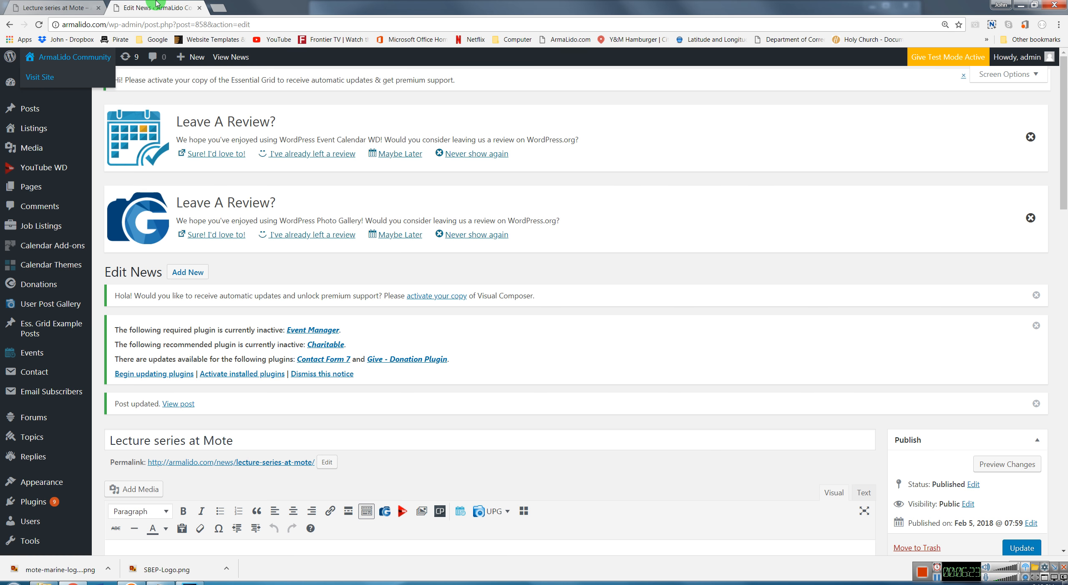
{"action": "left_click", "coordinate": [72, 6]}
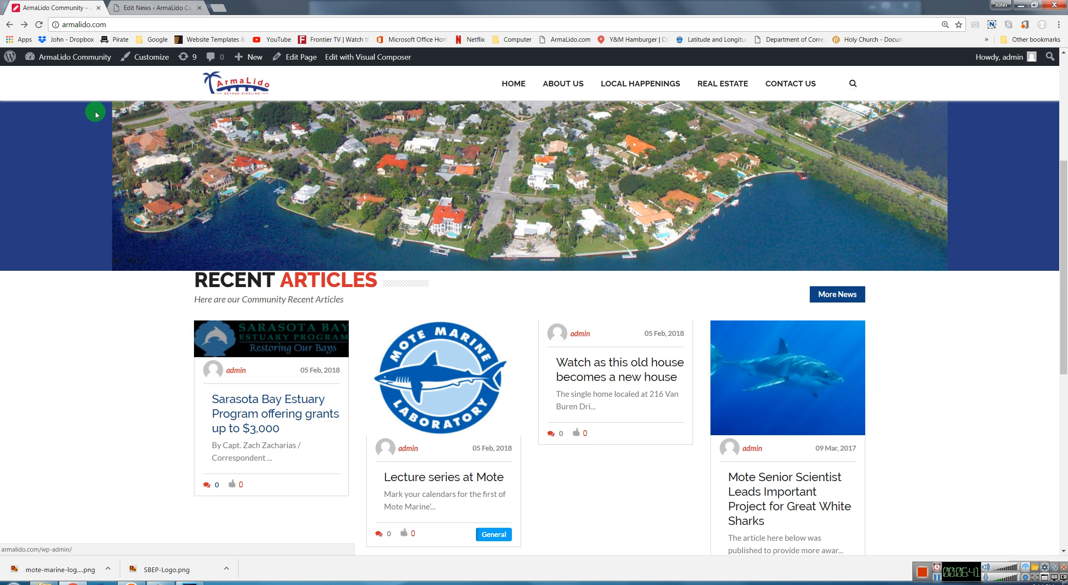
Step: Switch to Photoshop and close both open Mote Marine logo documents without saving changes
{"action": "key", "text": "alt+Tab"}
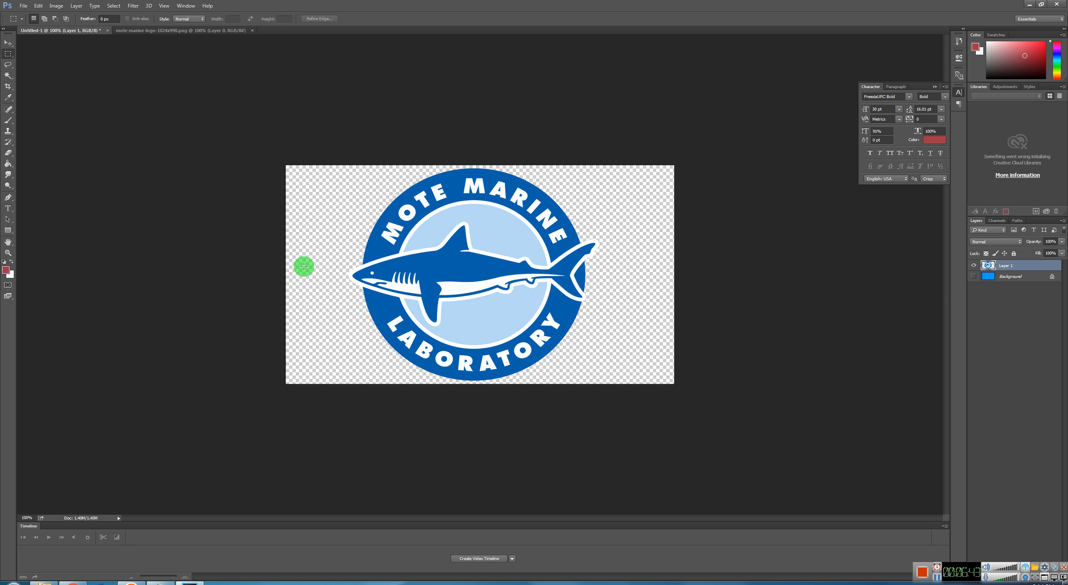
{"action": "left_click", "coordinate": [252, 31]}
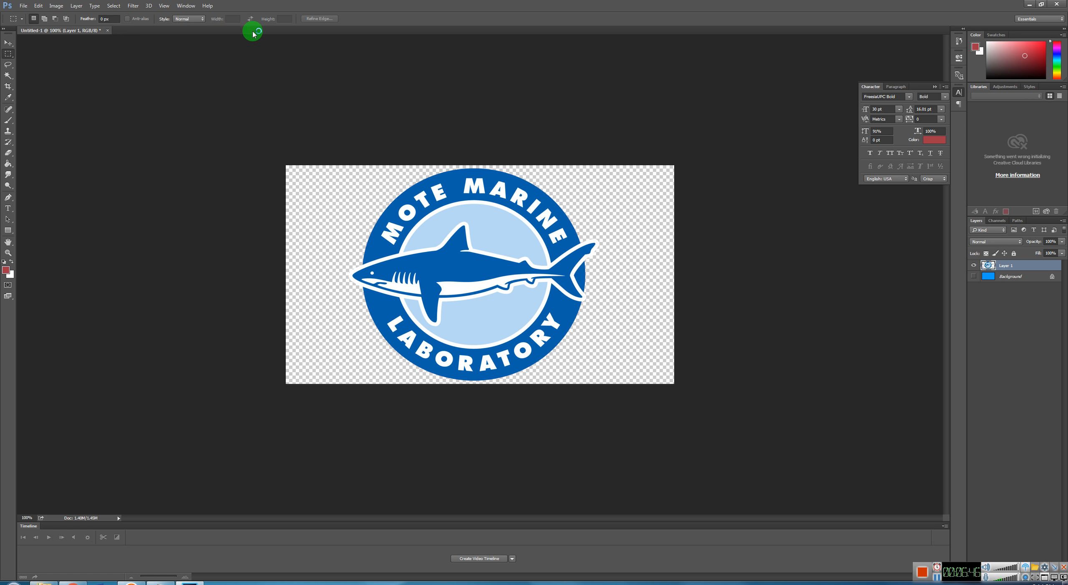
{"action": "left_click", "coordinate": [108, 31]}
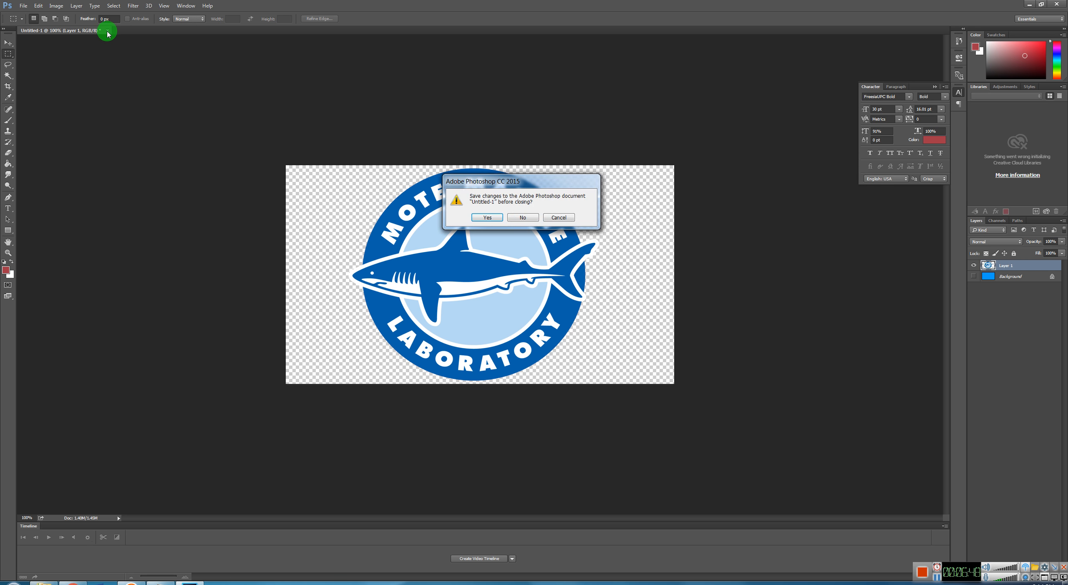
{"action": "left_click", "coordinate": [522, 217]}
Step: Create a new 931 × 524 pixel document at 72 pixels/inch with transparent background contents
{"action": "left_click", "coordinate": [20, 8]}
{"action": "left_click", "coordinate": [34, 14]}
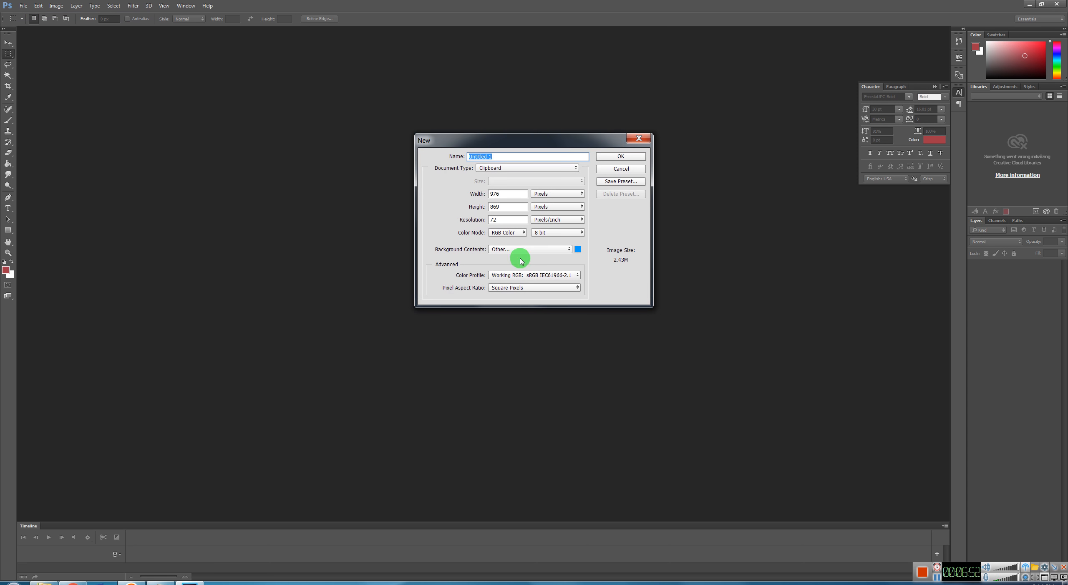
{"action": "left_click", "coordinate": [555, 250]}
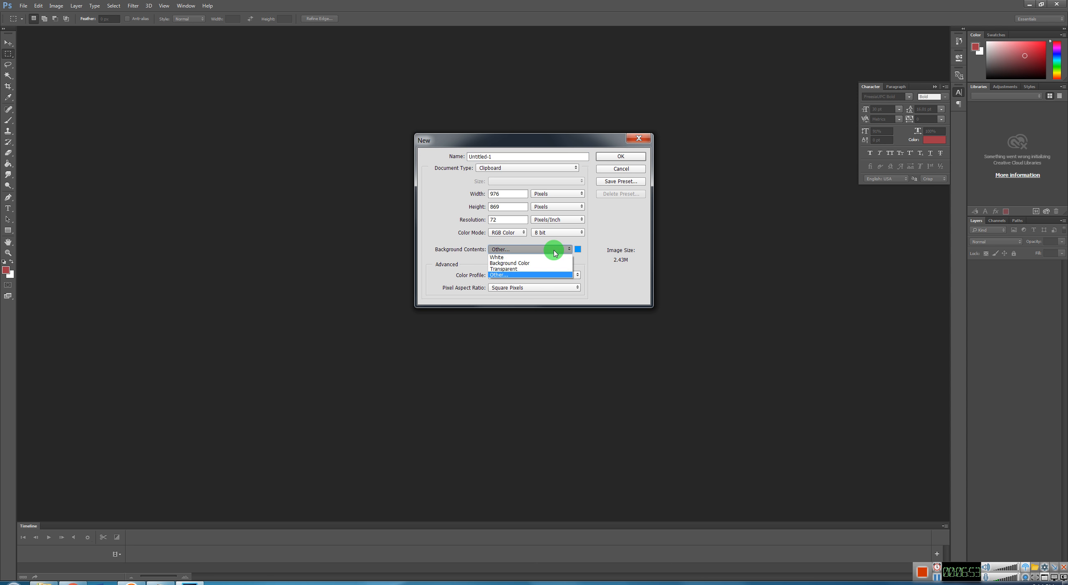
{"action": "left_click", "coordinate": [520, 269]}
{"action": "left_click_drag", "start_coordinate": [506, 190], "coordinate": [468, 189]}
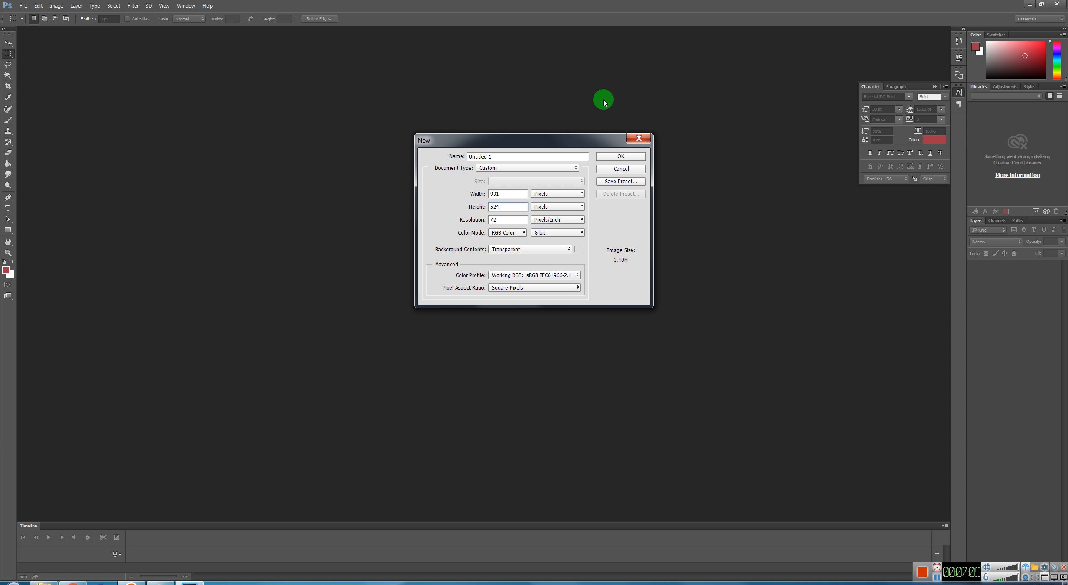
{"action": "left_click", "coordinate": [614, 162]}
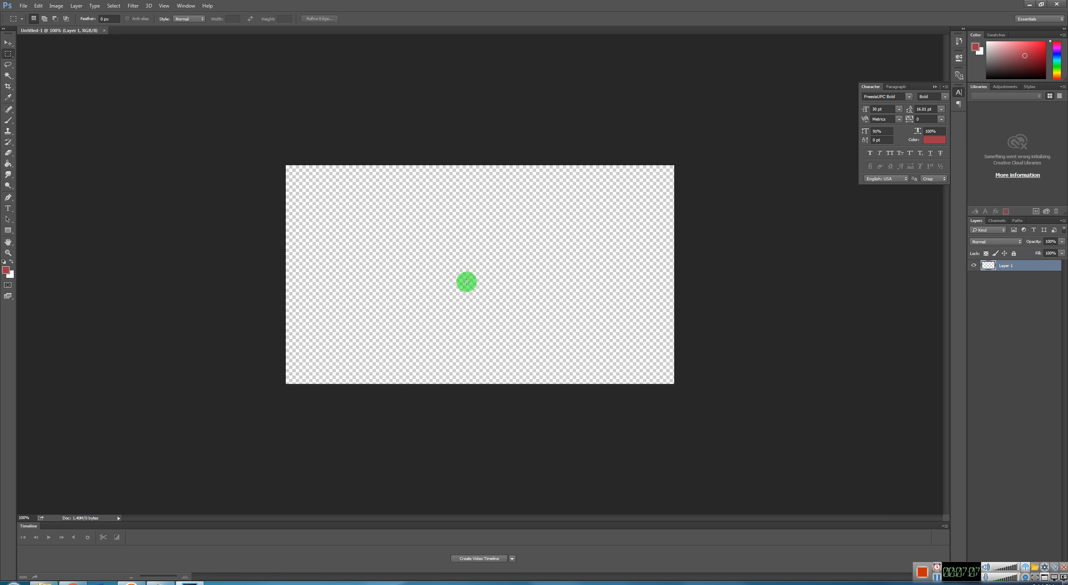
Step: Open SBEP-Logo.png from the armalido content folder and copy the whole logo into the new blank document
{"action": "left_click", "coordinate": [25, 8]}
{"action": "left_click", "coordinate": [32, 26]}
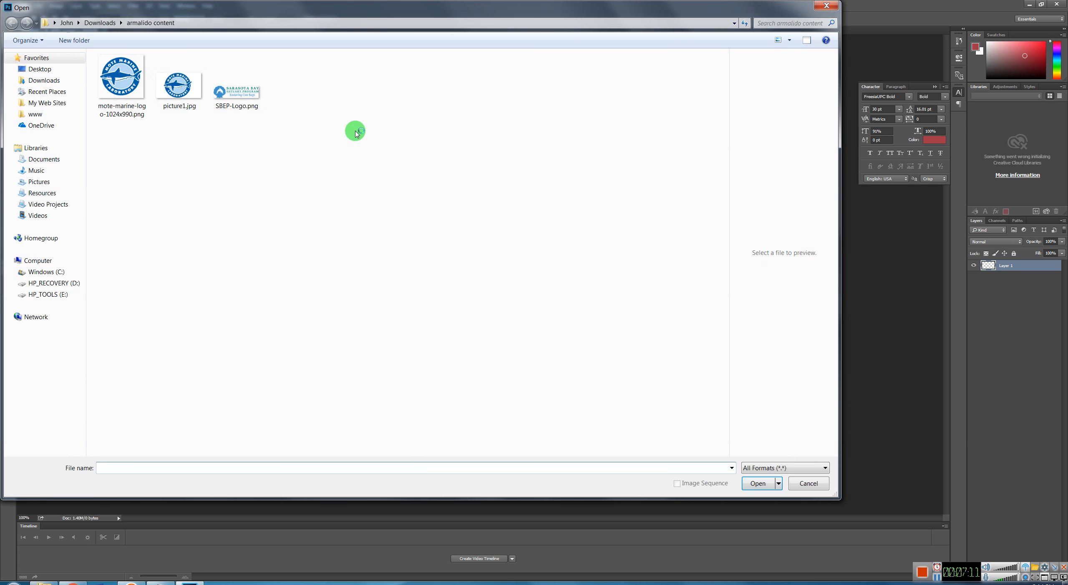
{"action": "left_click", "coordinate": [234, 88]}
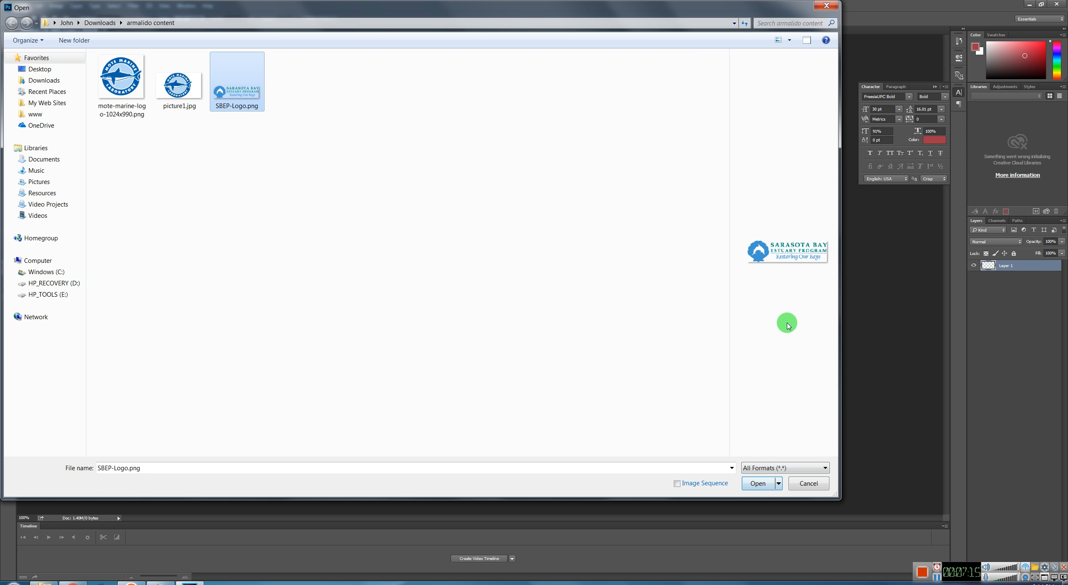
{"action": "left_click", "coordinate": [751, 485]}
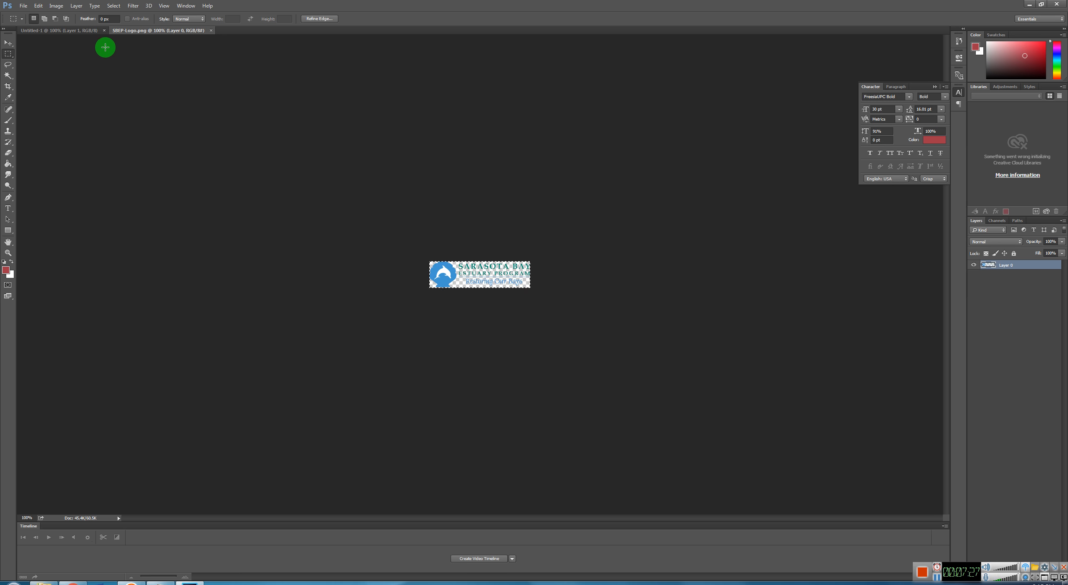
{"action": "left_click", "coordinate": [52, 30]}
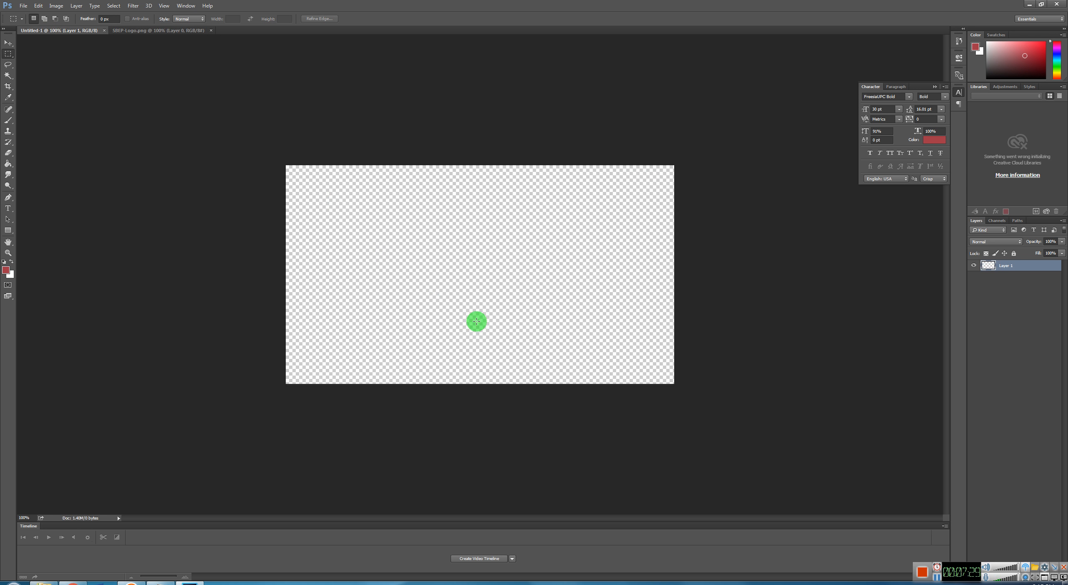
{"action": "key", "text": "ctrl+v"}
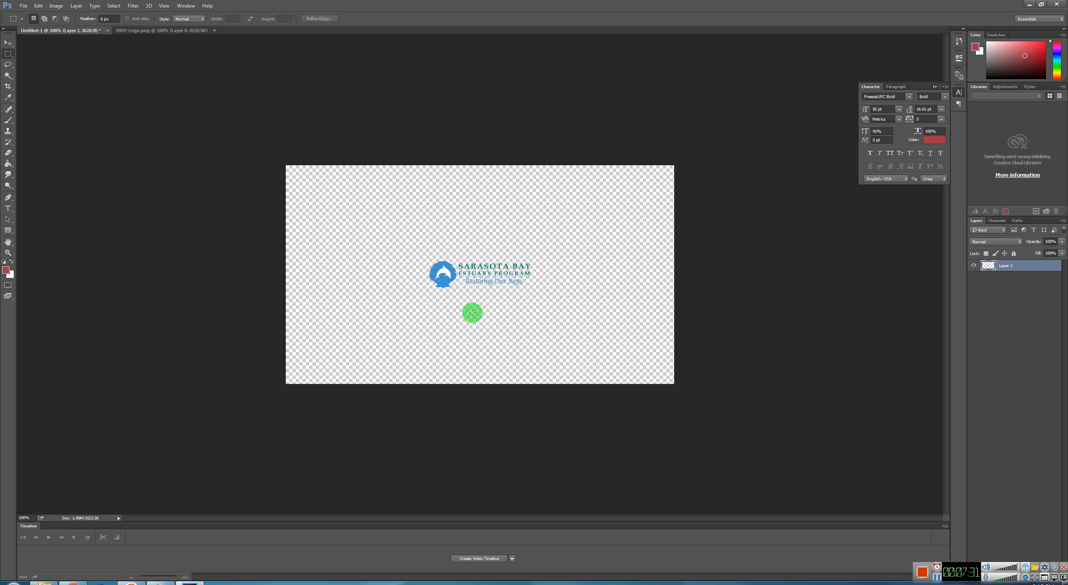
Step: Scale the pasted Sarasota Bay Estuary Program logo to about 229%, center it on the canvas and apply the transformation
{"action": "left_click", "coordinate": [37, 6]}
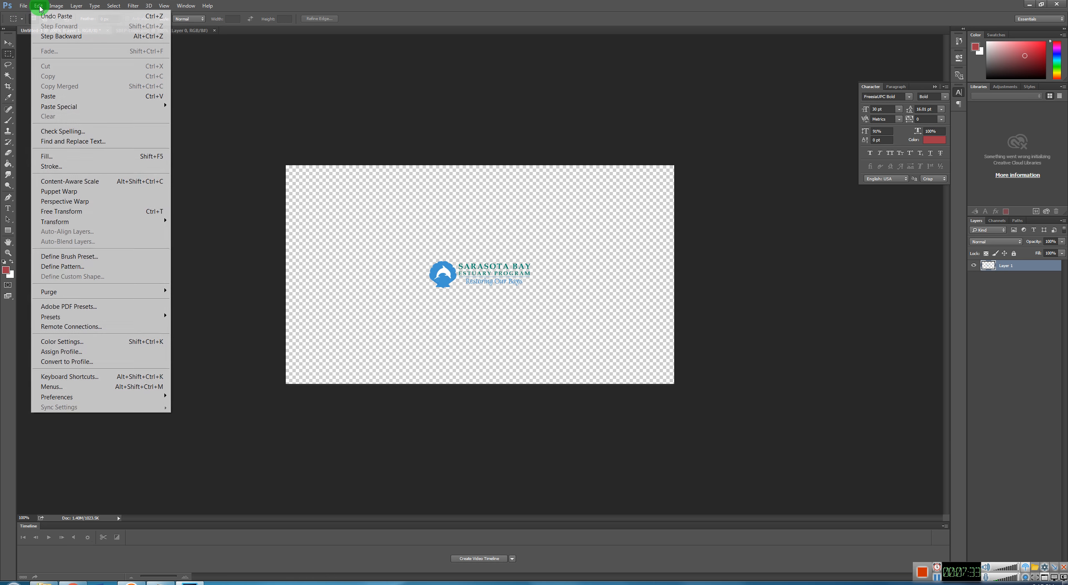
{"action": "mouse_move", "coordinate": [121, 222]}
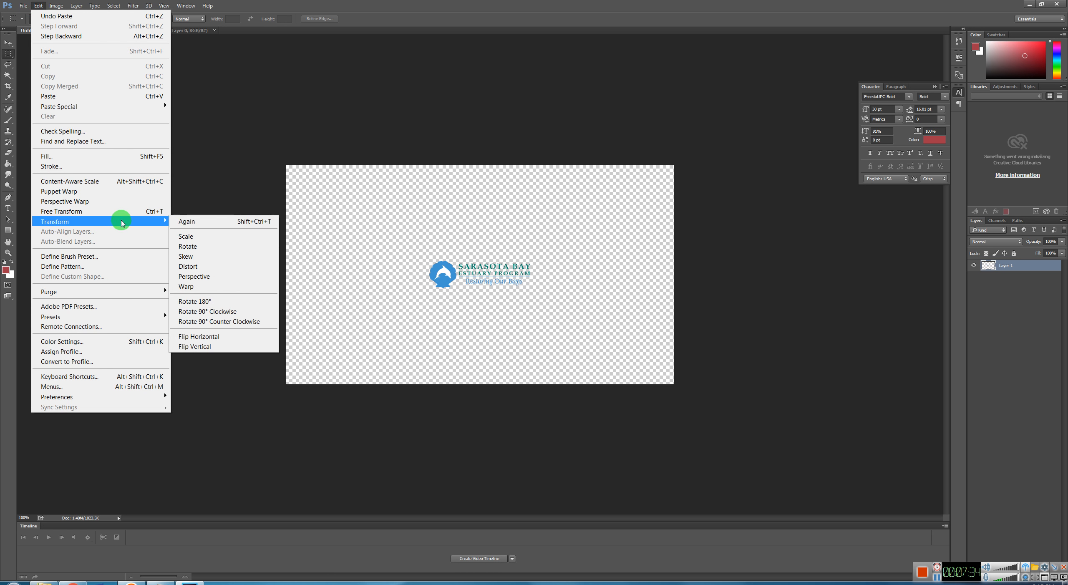
{"action": "left_click", "coordinate": [209, 240]}
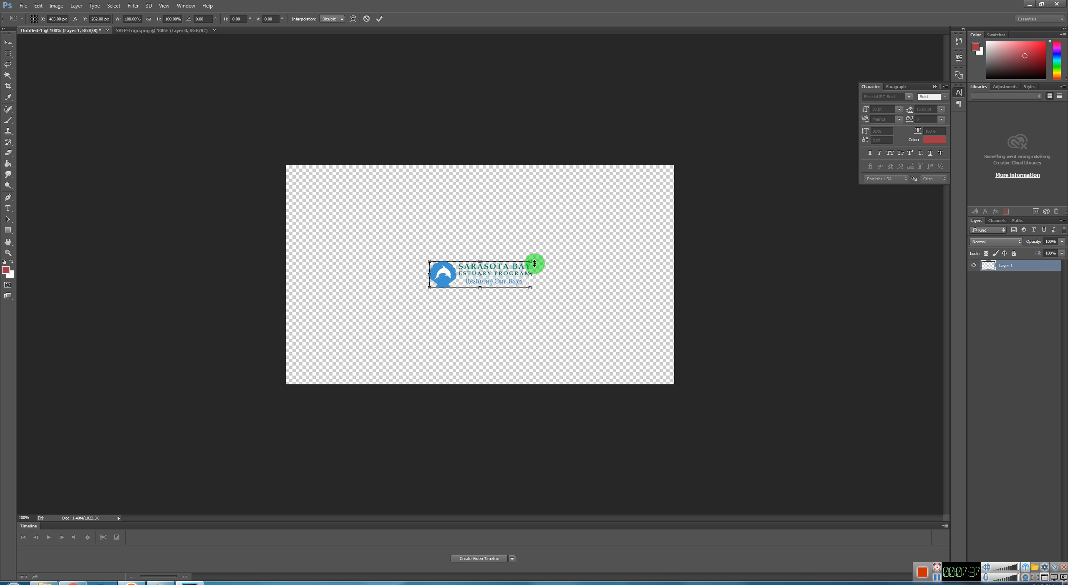
{"action": "left_click_drag", "start_coordinate": [536, 261], "coordinate": [656, 198]}
{"action": "left_click_drag", "start_coordinate": [635, 281], "coordinate": [581, 301]}
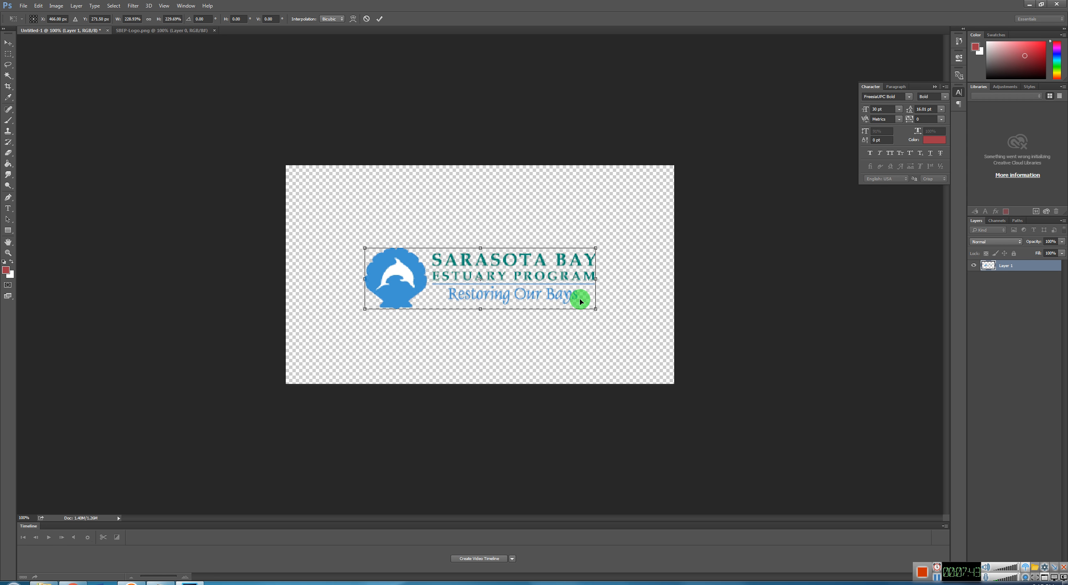
{"action": "left_click", "coordinate": [8, 53]}
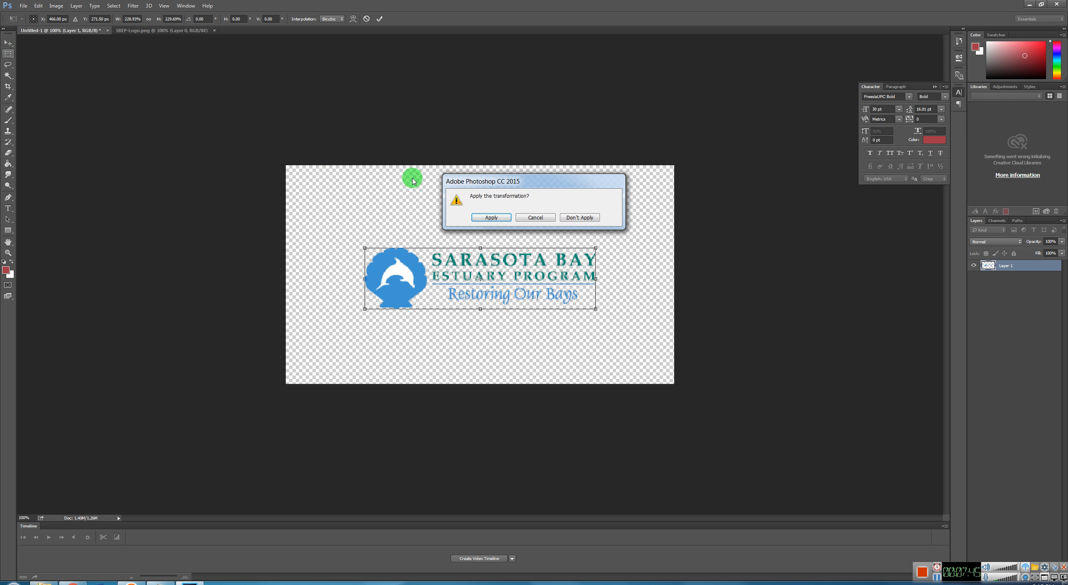
{"action": "left_click", "coordinate": [497, 220]}
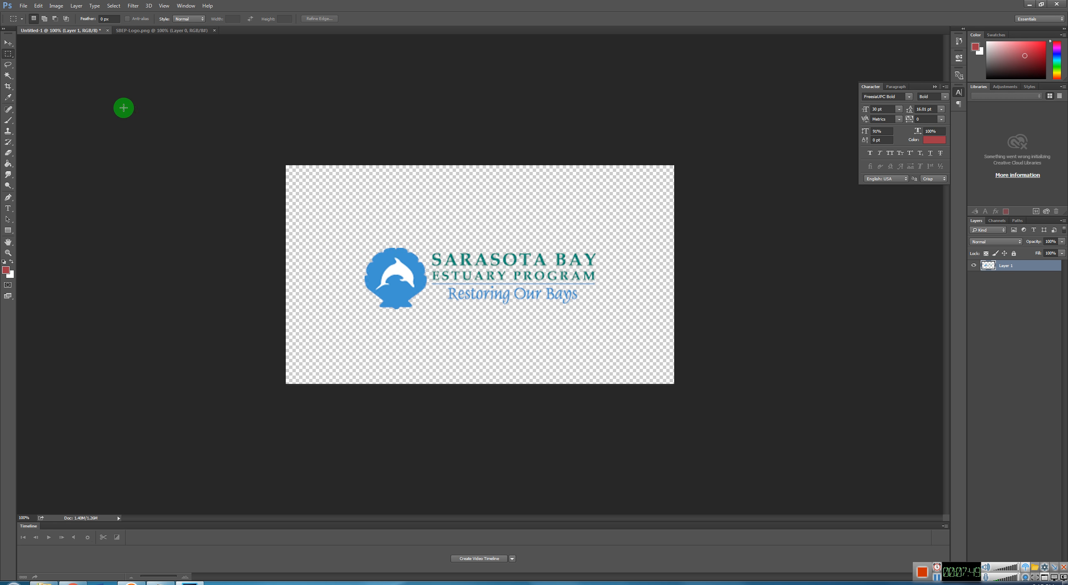
Step: Save the logo document as a Medium-quality JPEG named picture2 in the armalido content folder, and switch back to Chrome
{"action": "left_click", "coordinate": [26, 8]}
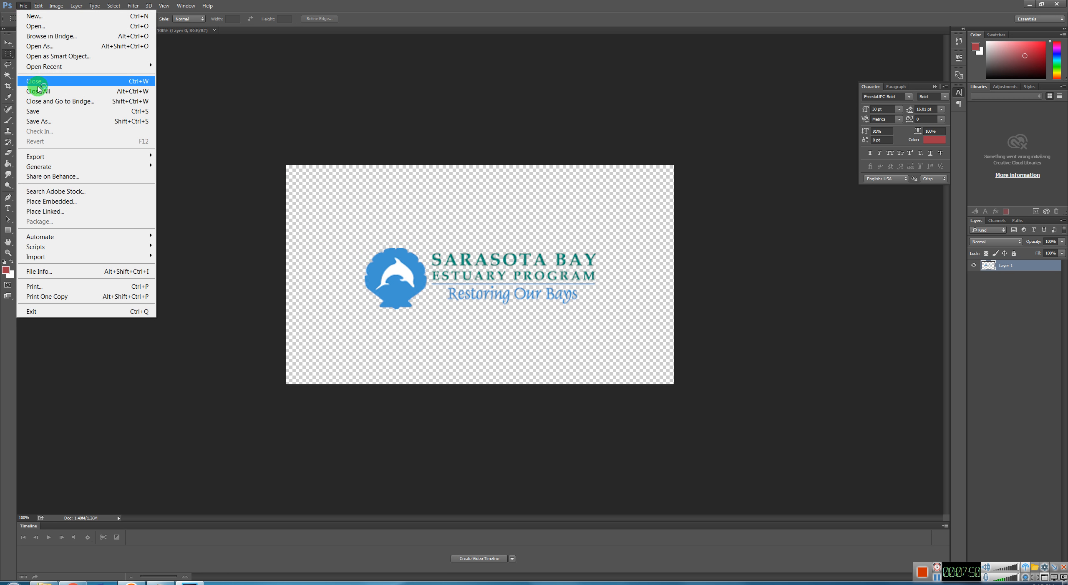
{"action": "left_click", "coordinate": [34, 122]}
{"action": "left_click", "coordinate": [133, 459]}
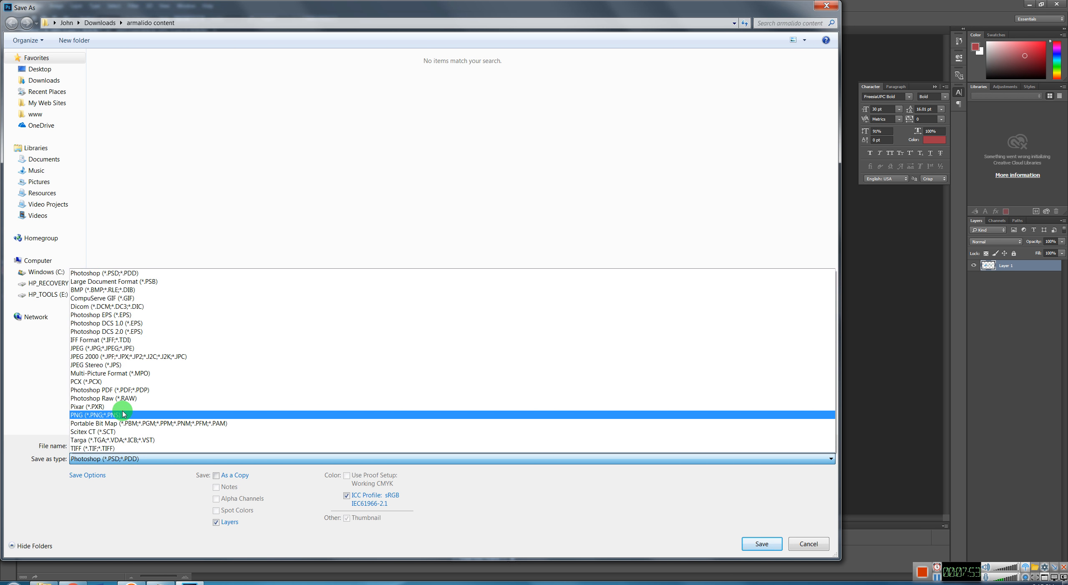
{"action": "left_click", "coordinate": [121, 364]}
{"action": "left_click", "coordinate": [119, 463]}
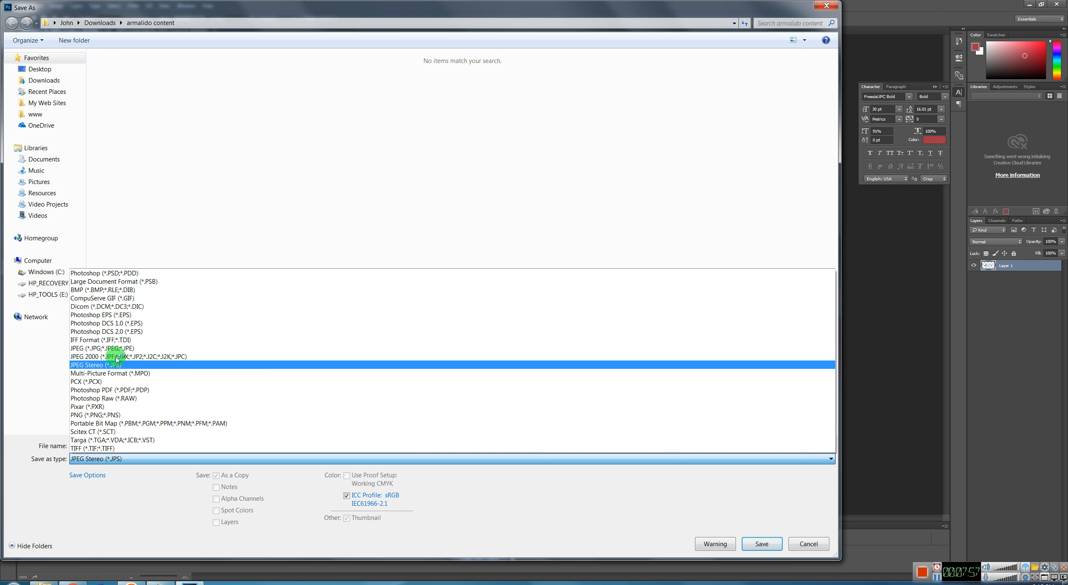
{"action": "left_click", "coordinate": [114, 350]}
{"action": "left_click", "coordinate": [116, 447]}
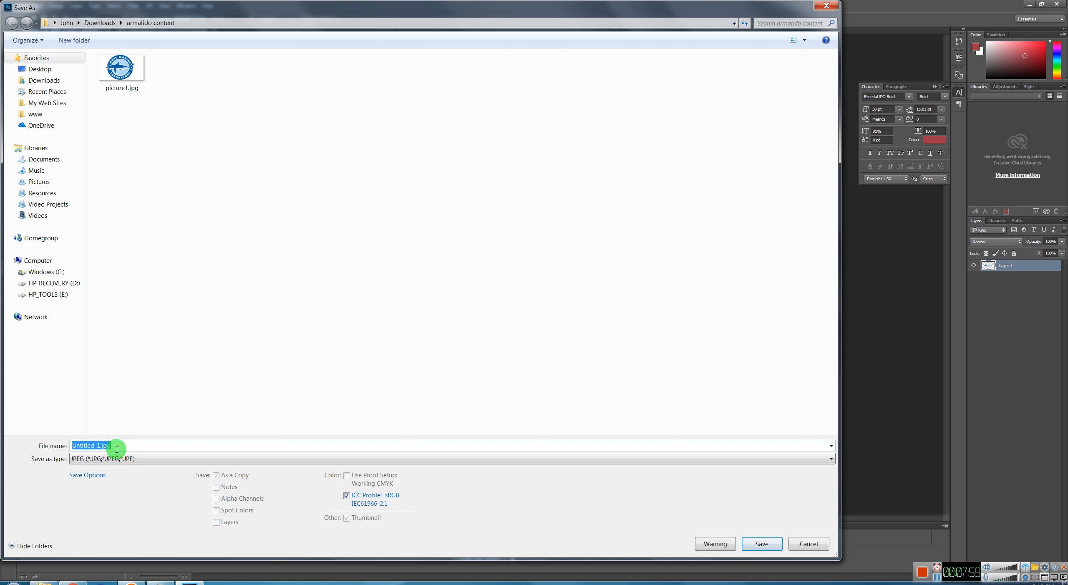
{"action": "type", "text": "pic"}
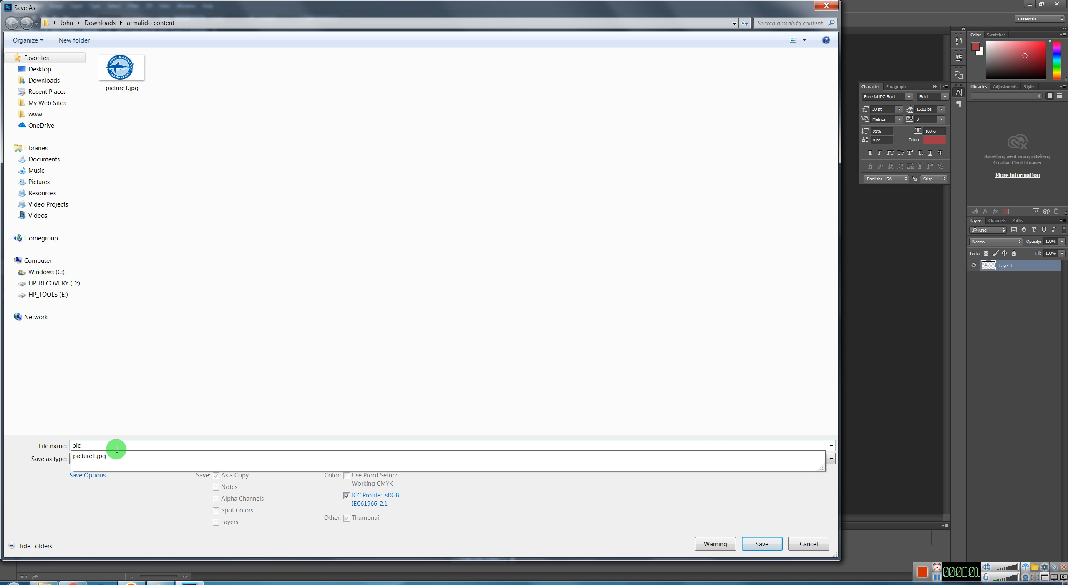
{"action": "type", "text": "ture2"}
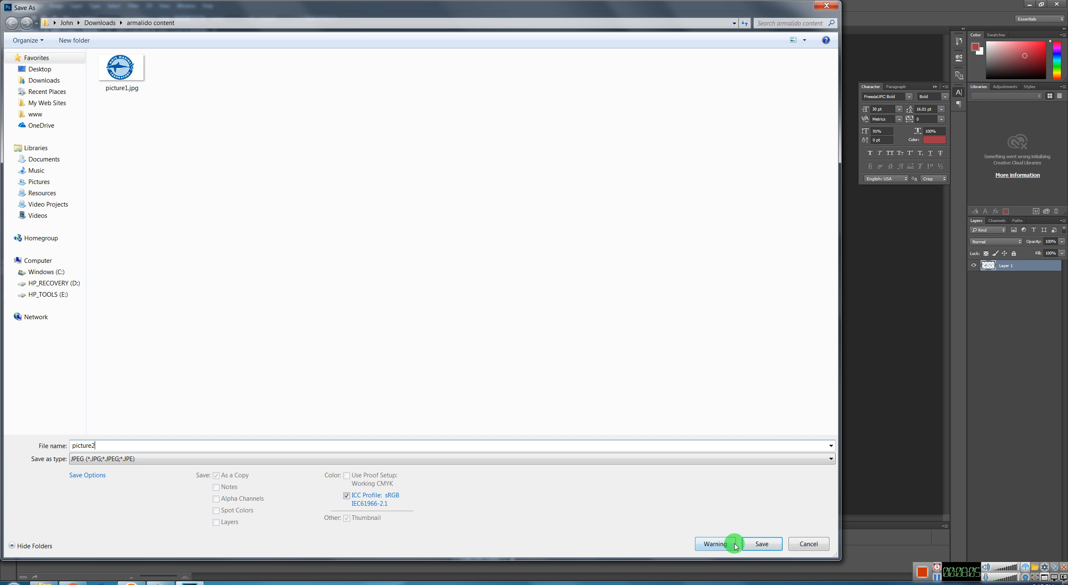
{"action": "left_click", "coordinate": [762, 545]}
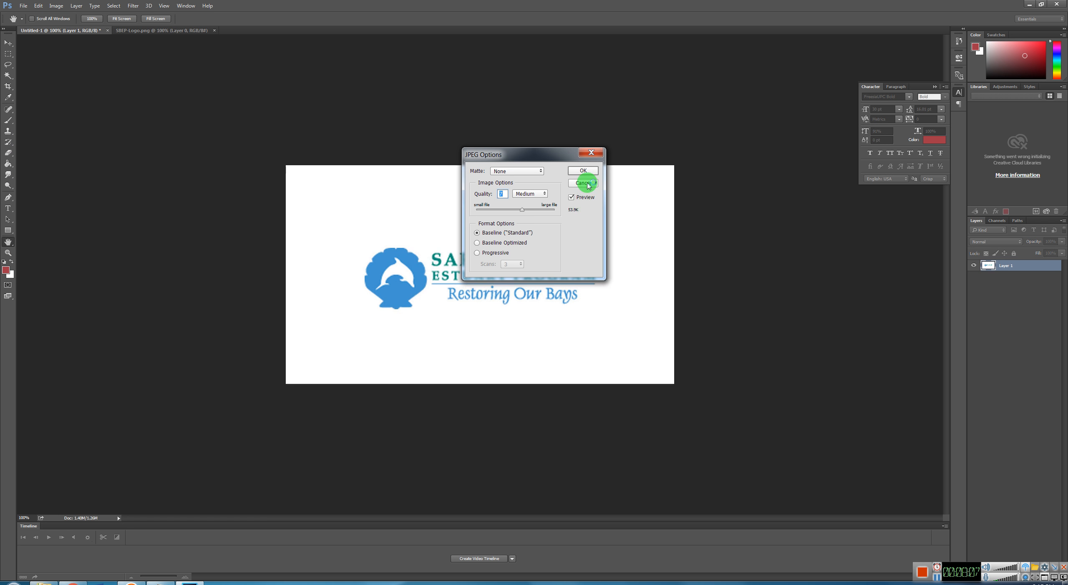
{"action": "left_click", "coordinate": [583, 171]}
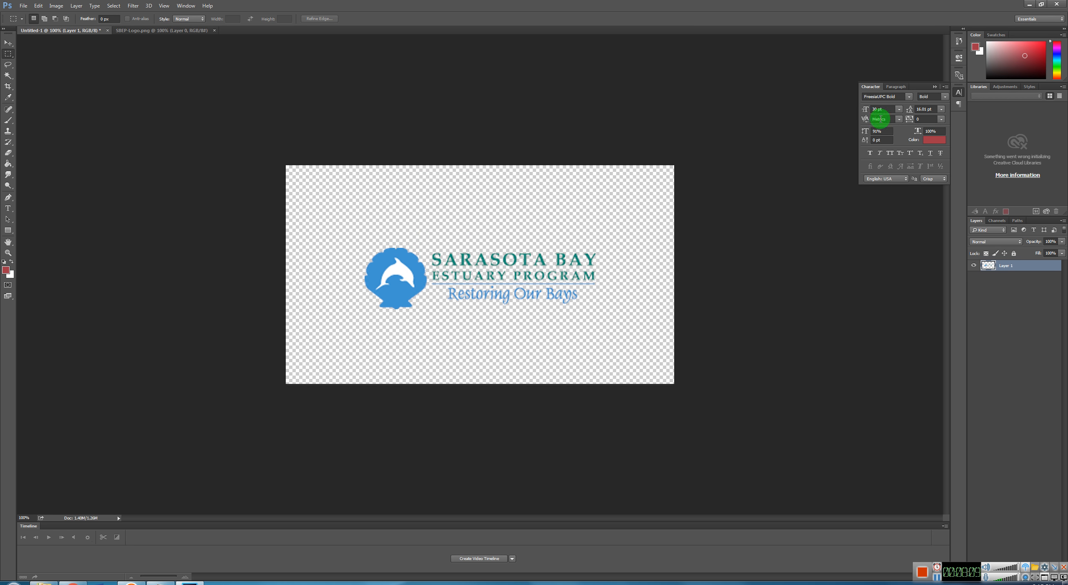
{"action": "left_click", "coordinate": [1029, 6]}
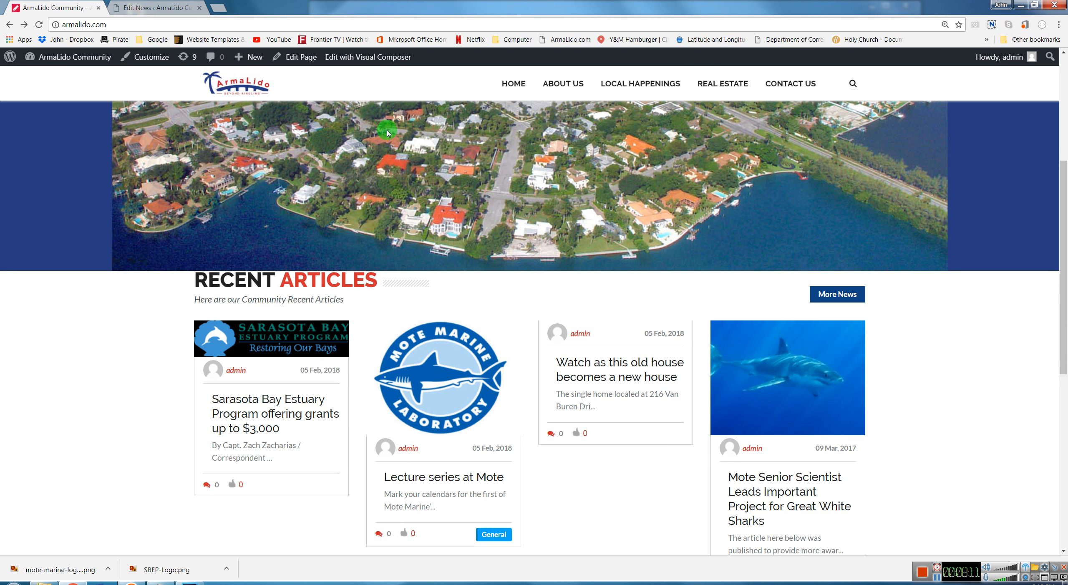
Step: Open the Sarasota Bay Estuary Program grants article for editing from the WordPress News list
{"action": "key", "text": "ctrl+Tab"}
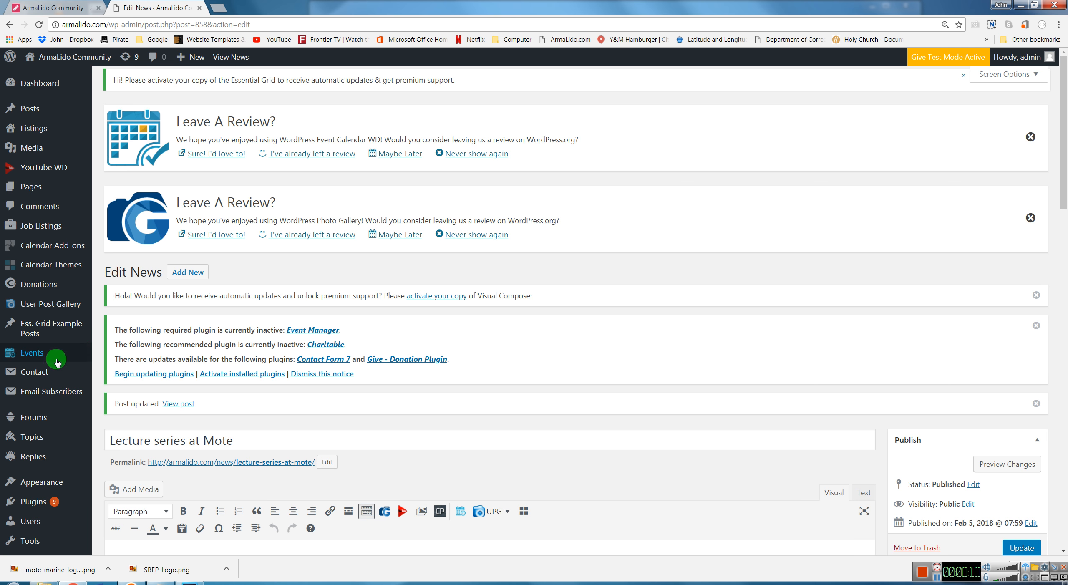
{"action": "scroll", "coordinate": [50, 396], "scroll_direction": "down", "scroll_amount": 1}
{"action": "scroll", "coordinate": [50, 397], "scroll_direction": "down", "scroll_amount": 2}
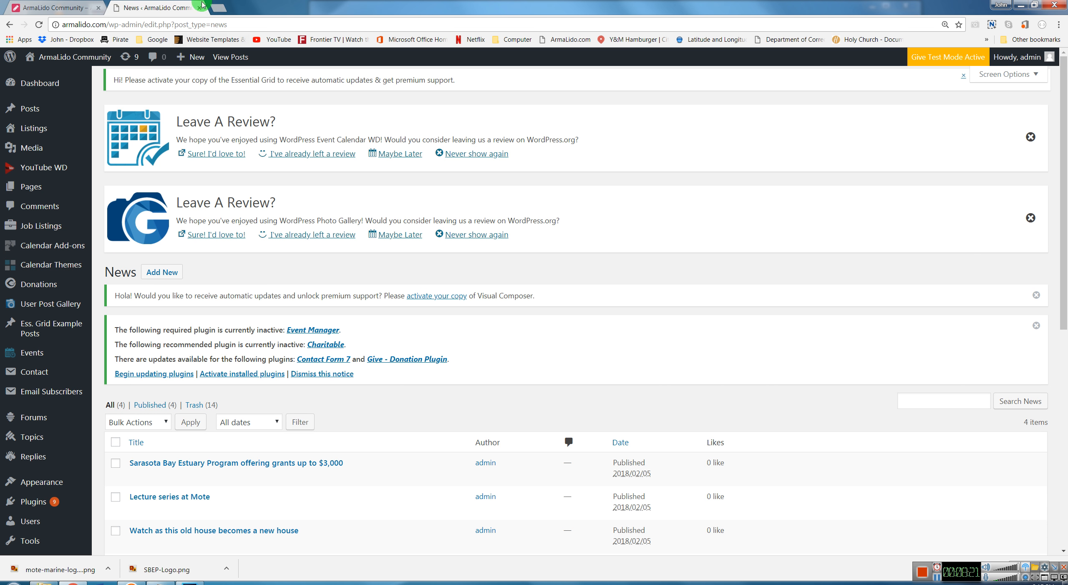
{"action": "left_click", "coordinate": [47, 5]}
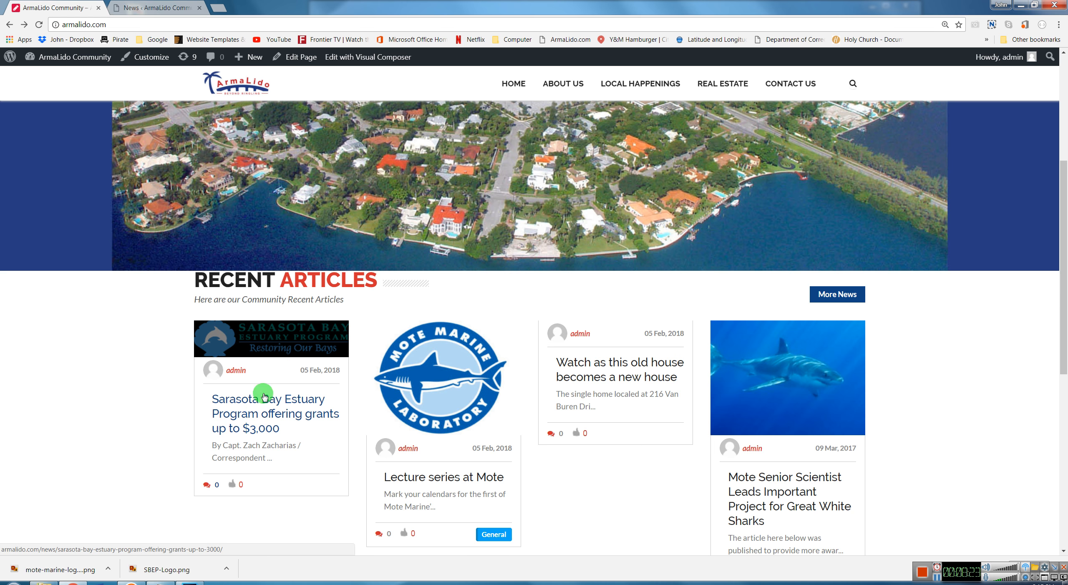
{"action": "left_click", "coordinate": [156, 7]}
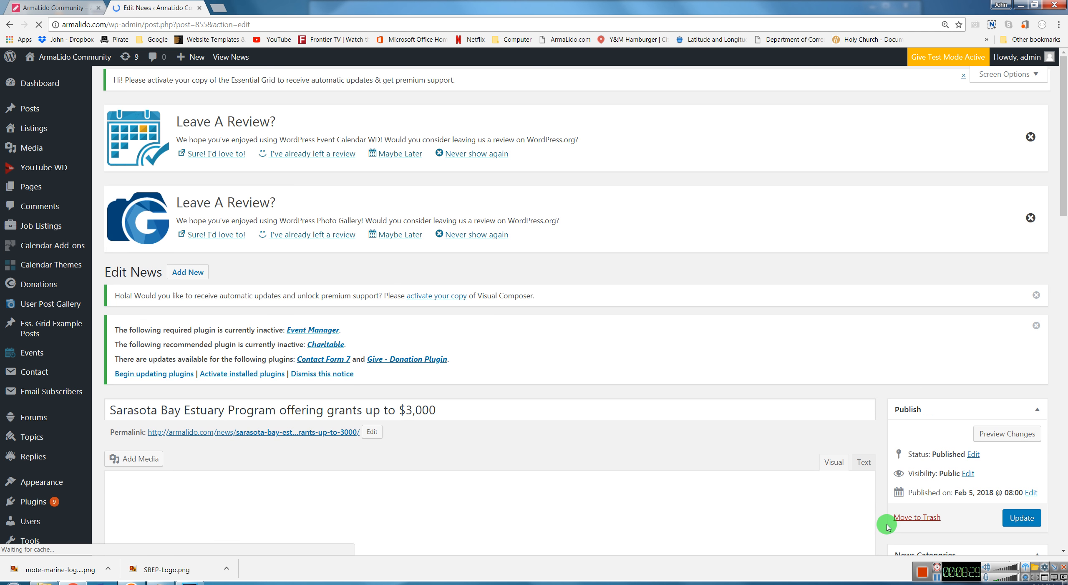
Step: Remove the current featured image from the Sarasota Bay Estuary Program article
{"action": "scroll", "coordinate": [887, 526], "scroll_direction": "down", "scroll_amount": 4}
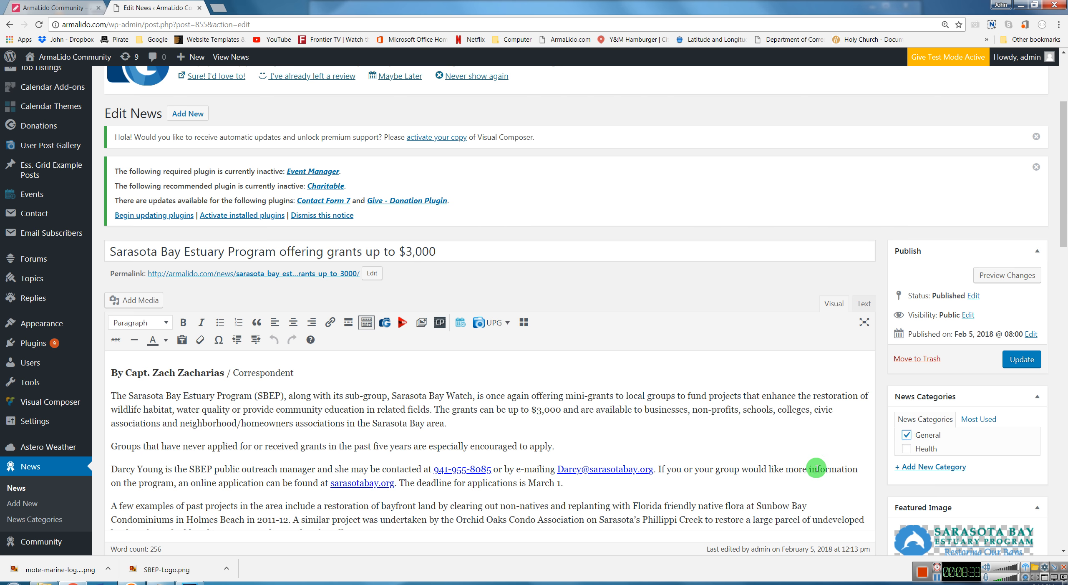
{"action": "scroll", "coordinate": [813, 472], "scroll_direction": "down", "scroll_amount": 3}
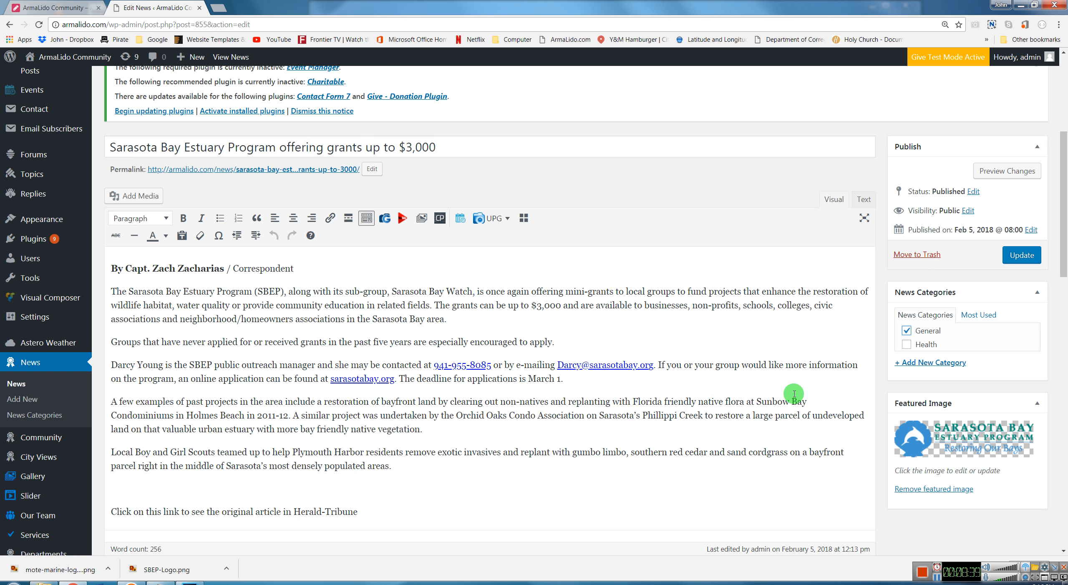
{"action": "left_click", "coordinate": [936, 489]}
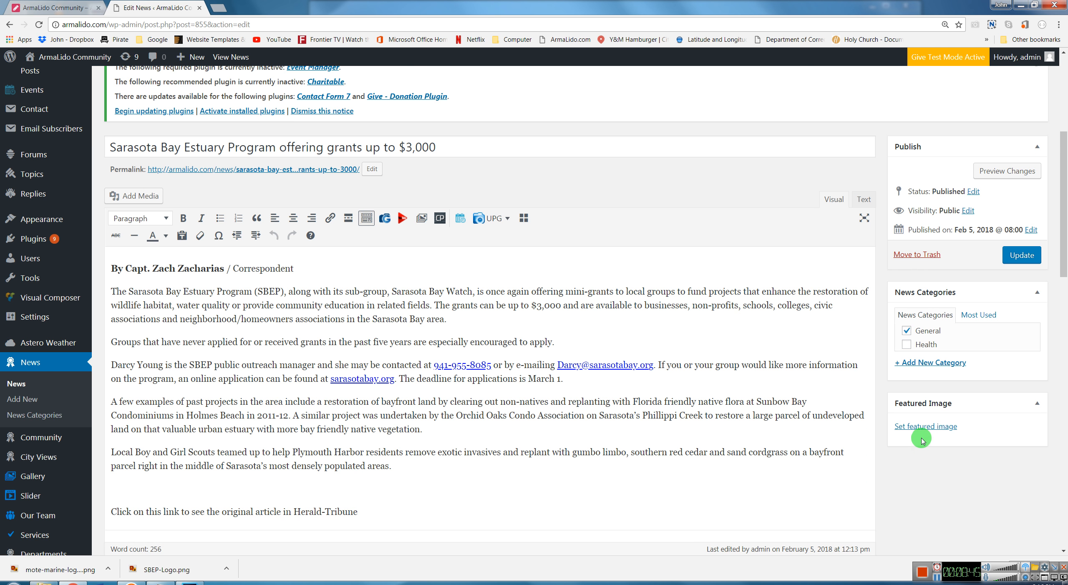
Step: Upload picture2.jpg from the armalido content folder, set it as the article's featured image, and update the article
{"action": "left_click", "coordinate": [918, 427]}
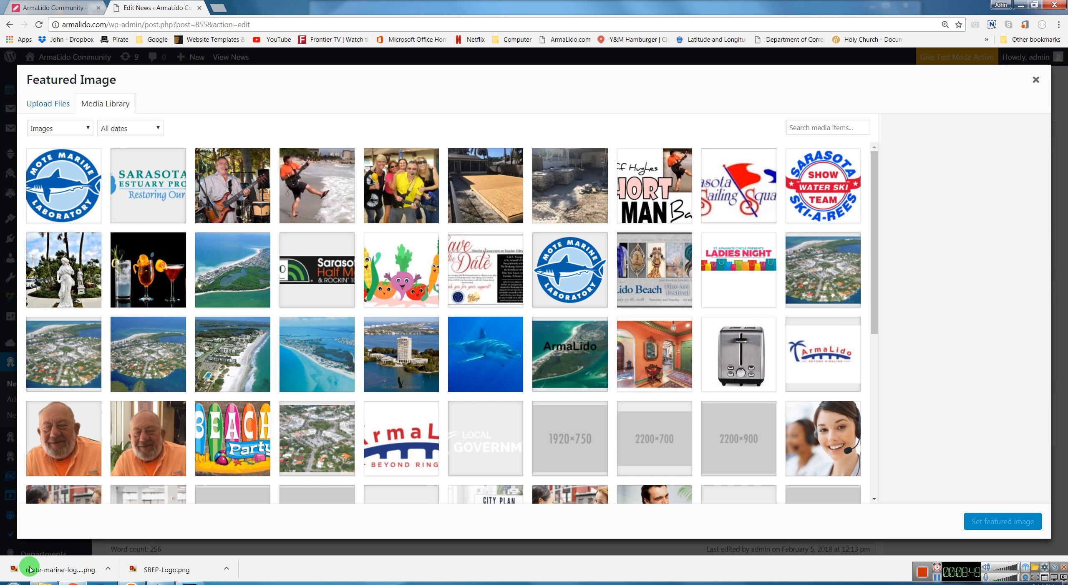
{"action": "left_click", "coordinate": [44, 583]}
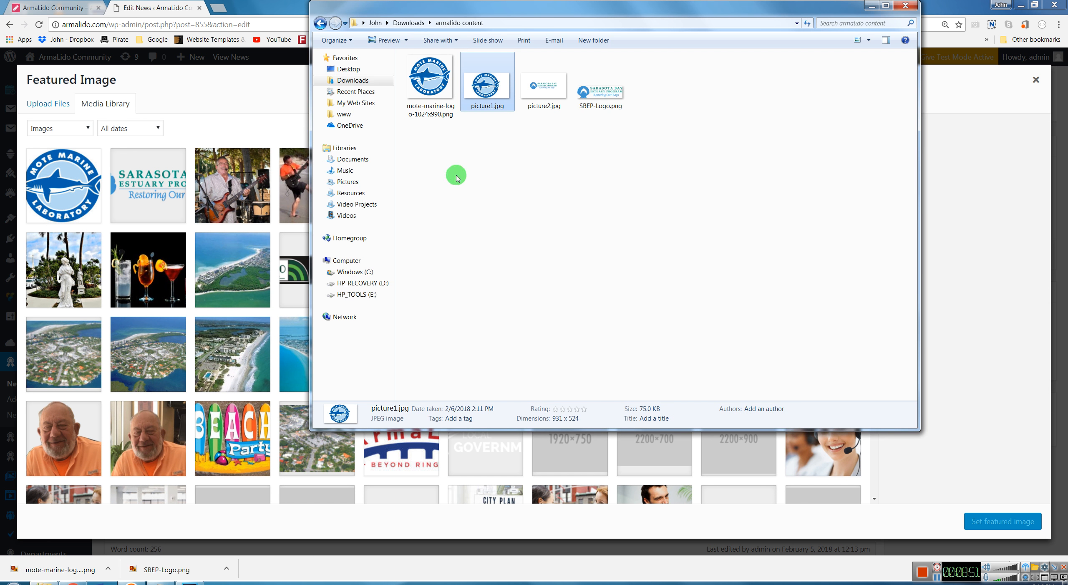
{"action": "left_click_drag", "start_coordinate": [544, 87], "coordinate": [350, 160]}
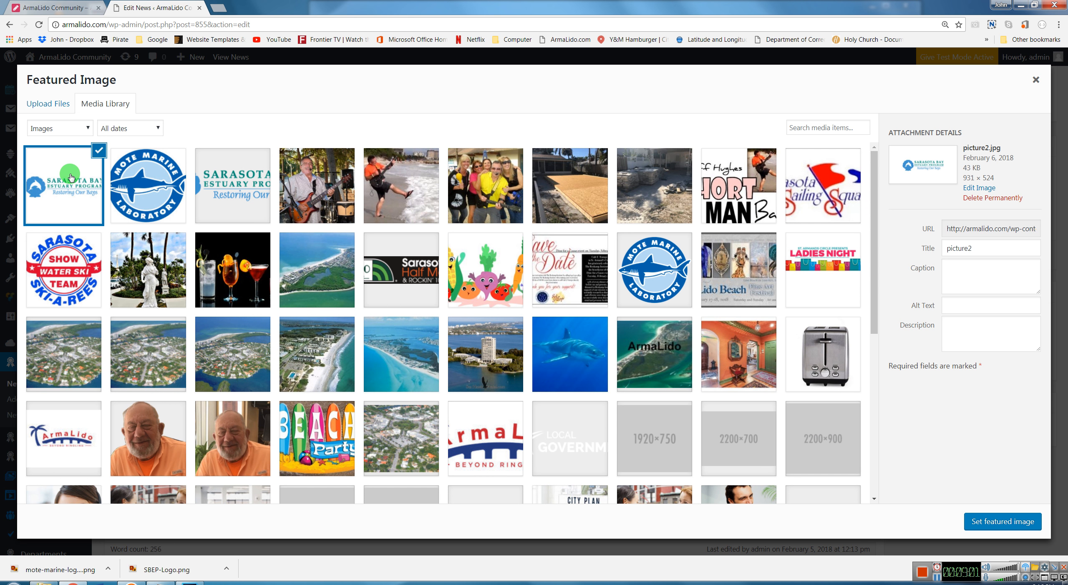
{"action": "left_click", "coordinate": [991, 522]}
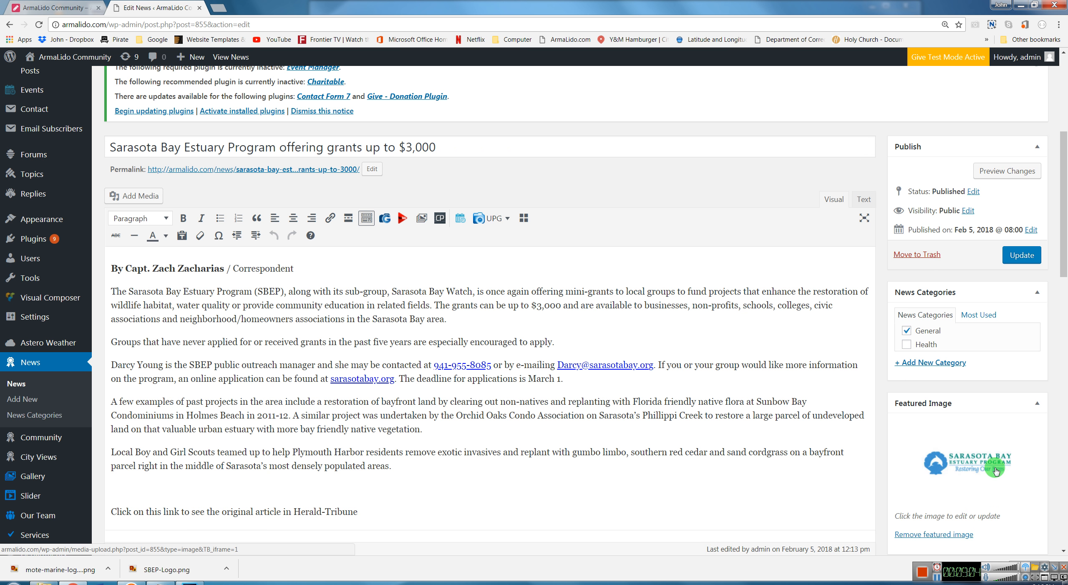
{"action": "left_click", "coordinate": [1022, 257]}
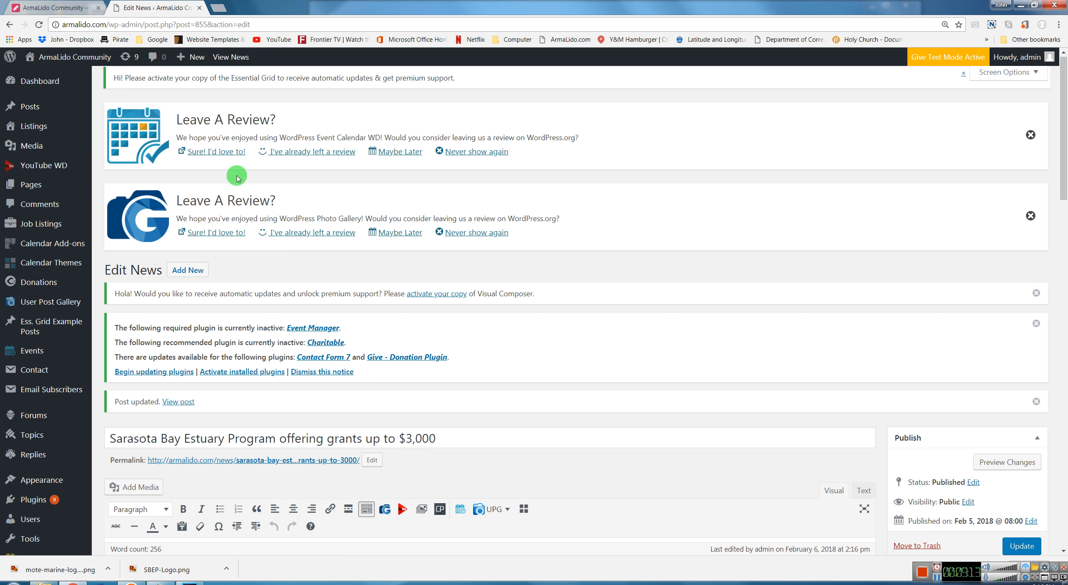
Step: Reload the ArmaLido home page and examine the article images in the Recent Articles section
{"action": "left_click", "coordinate": [44, 5]}
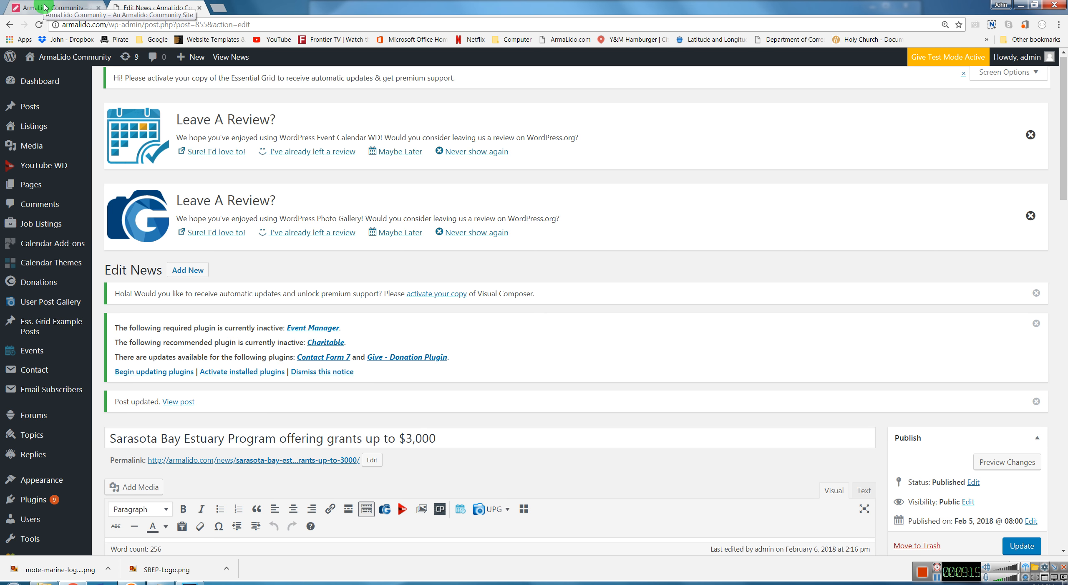
{"action": "left_click", "coordinate": [38, 24]}
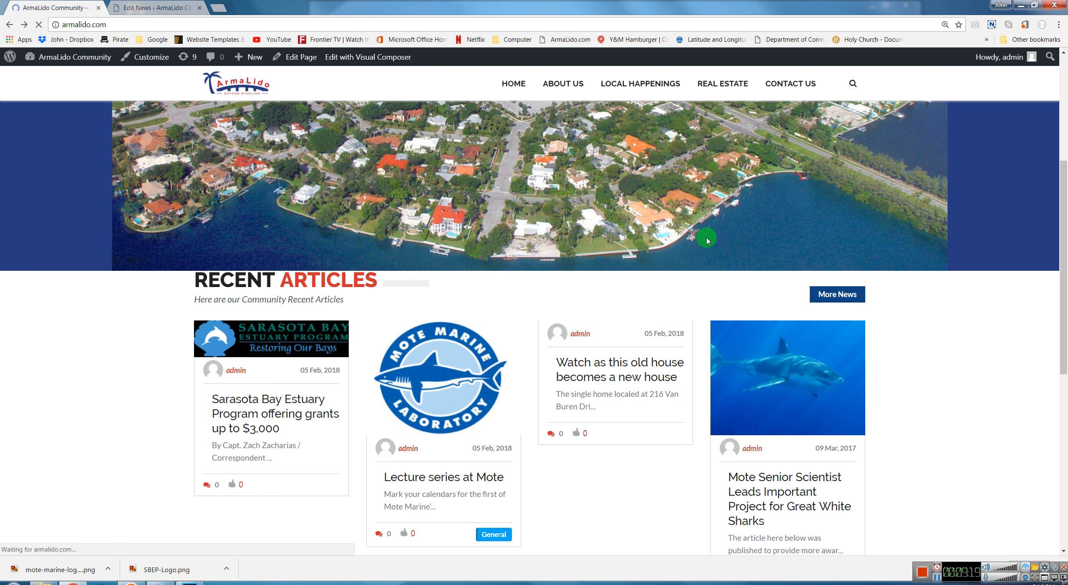
{"action": "scroll", "coordinate": [706, 241], "scroll_direction": "down", "scroll_amount": 5}
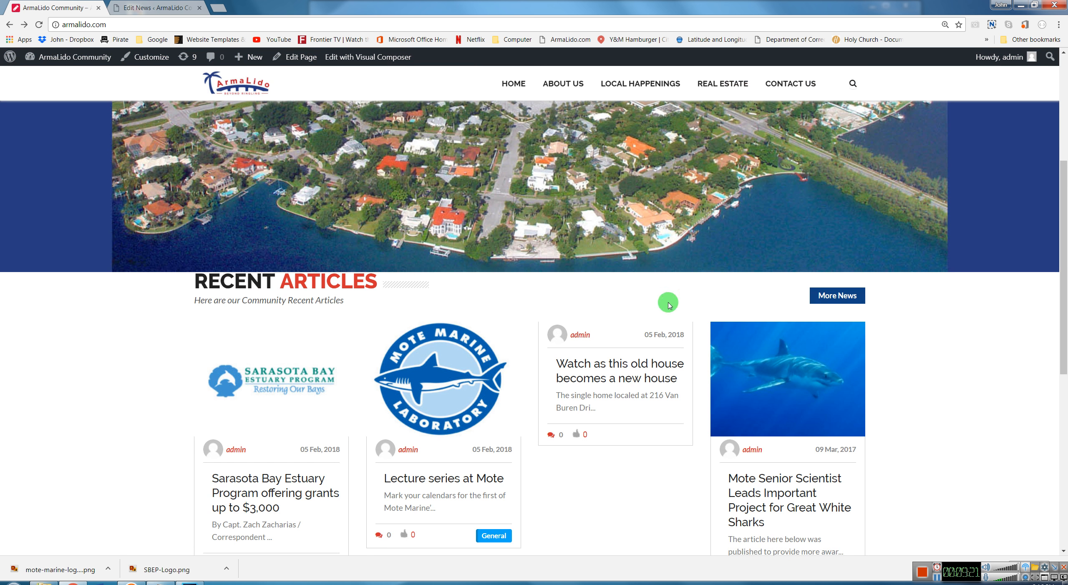
{"action": "scroll", "coordinate": [593, 442], "scroll_direction": "down", "scroll_amount": 1}
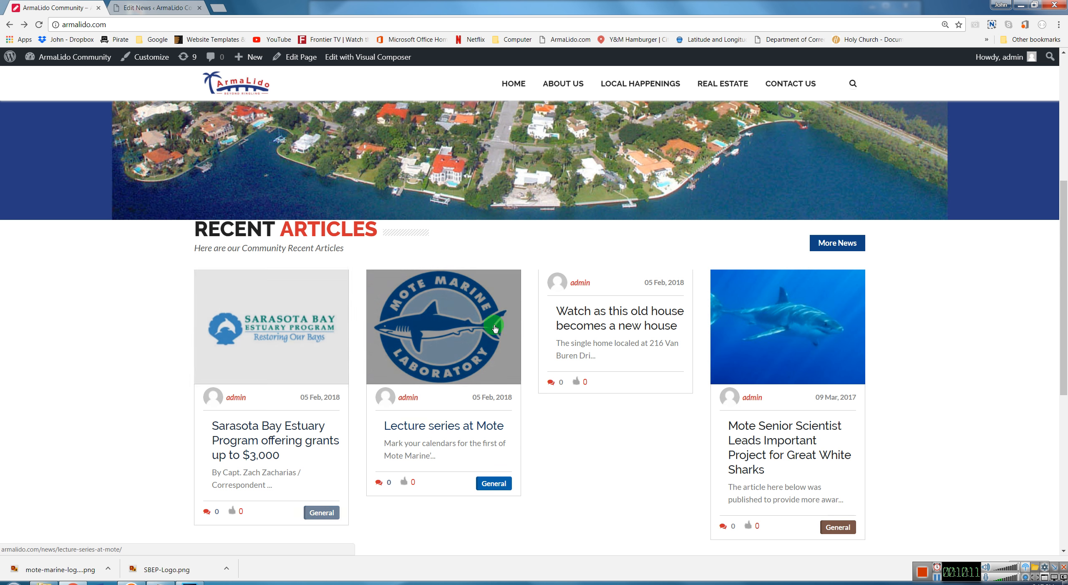
{"action": "scroll", "coordinate": [777, 377], "scroll_direction": "up", "scroll_amount": 2}
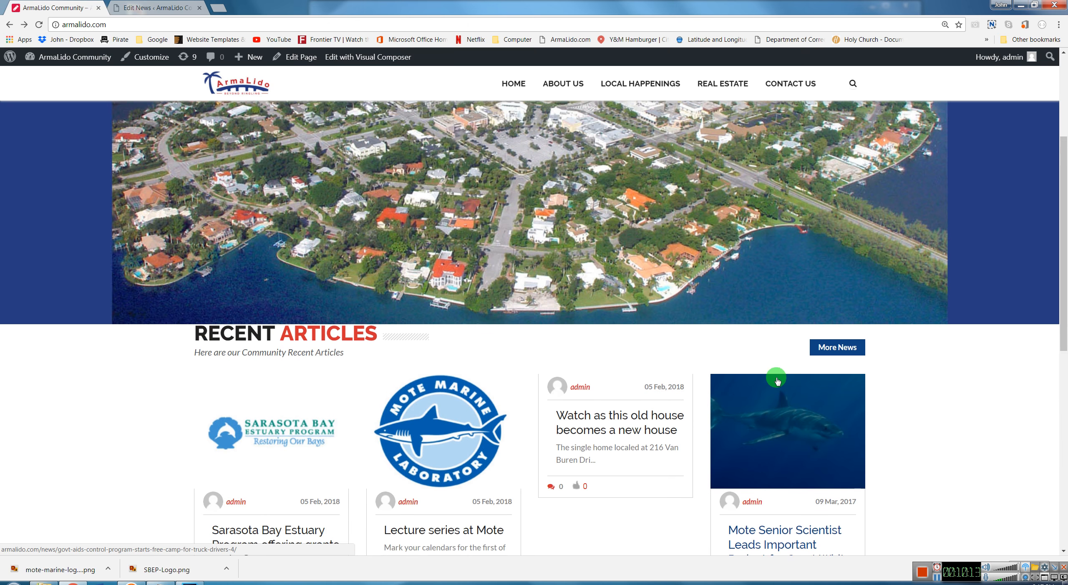
{"action": "scroll", "coordinate": [518, 411], "scroll_direction": "down", "scroll_amount": 1}
{"action": "scroll", "coordinate": [394, 464], "scroll_direction": "down", "scroll_amount": 1}
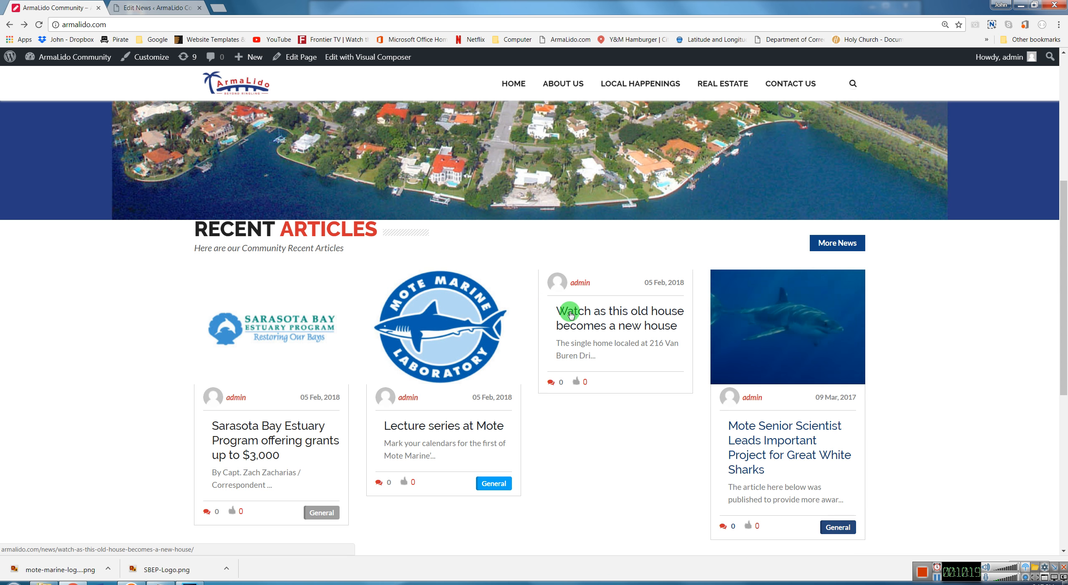
{"action": "scroll", "coordinate": [595, 371], "scroll_direction": "up", "scroll_amount": 2}
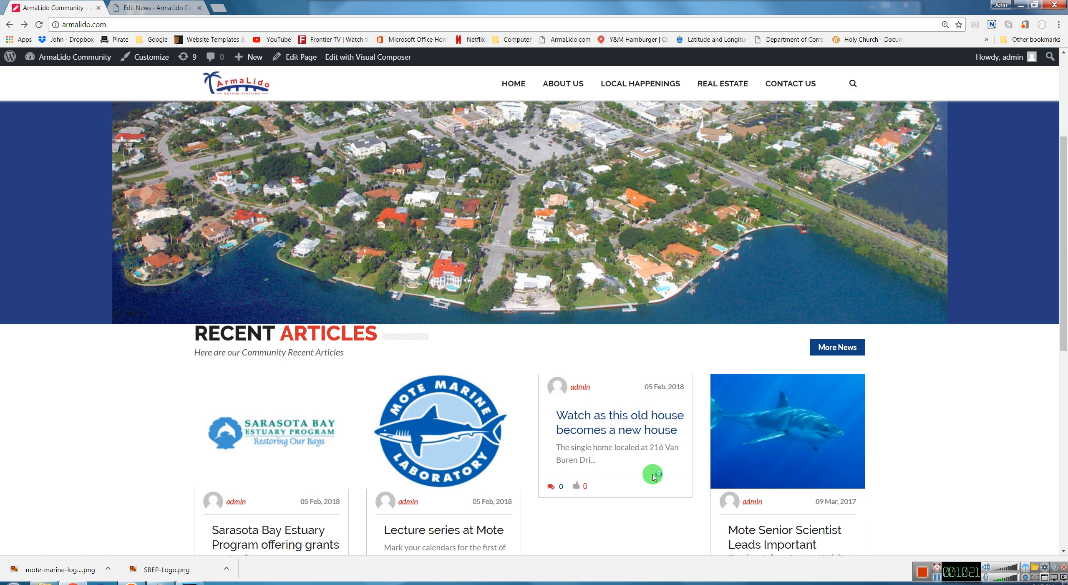